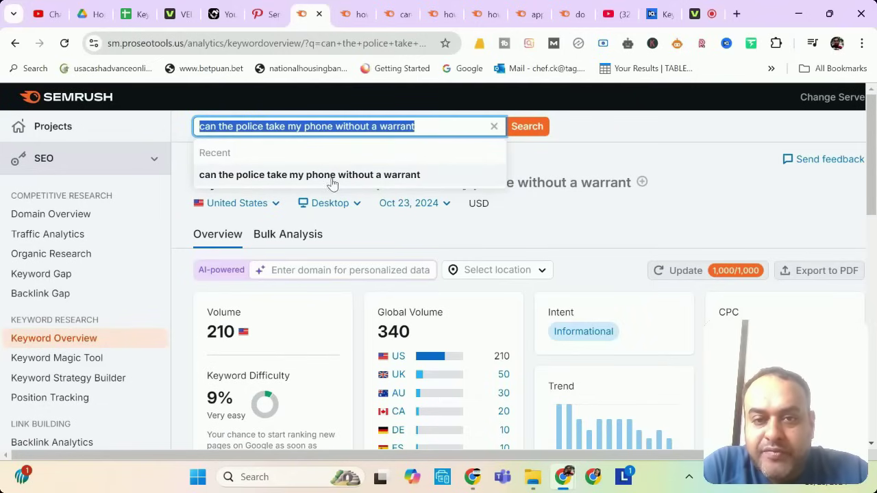
Review the Semrush overview metrics for "can the police take my phone without a warrant" and switch to the phrase's YouTube results
{"action": "scroll", "coordinate": [361, 321], "scroll_direction": "down", "scroll_amount": 1}
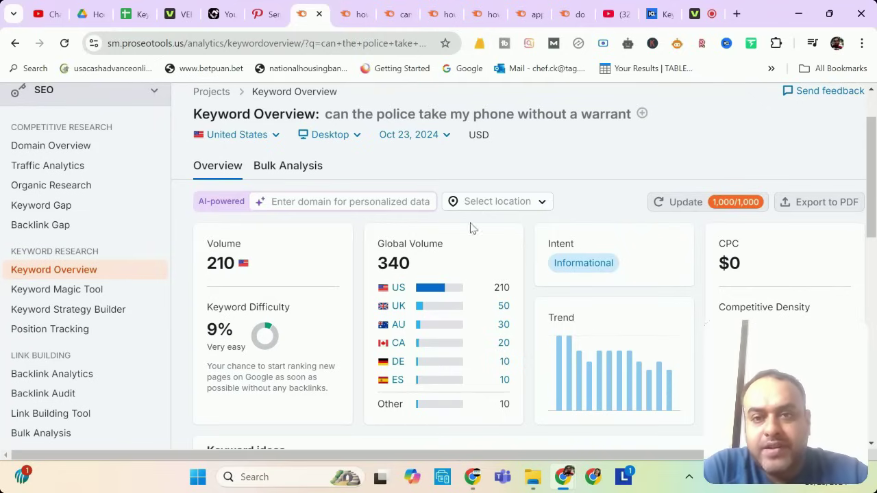
{"action": "scroll", "coordinate": [474, 198], "scroll_direction": "up", "scroll_amount": 1}
{"action": "left_click", "coordinate": [614, 14]}
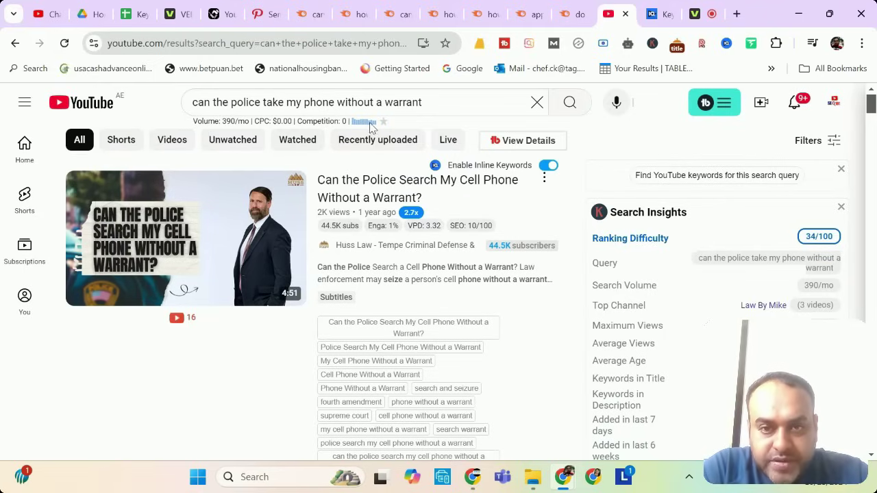
Copy the full phrase "can the police take my phone without a warrant" and search the YouTube results page for it
{"action": "left_click_drag", "start_coordinate": [433, 107], "coordinate": [170, 106]}
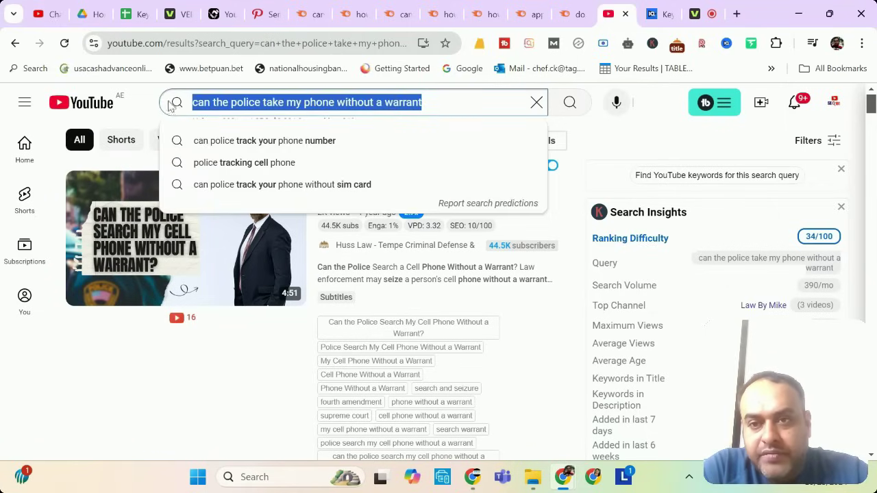
{"action": "right_click", "coordinate": [215, 98]}
{"action": "left_click", "coordinate": [276, 167]}
{"action": "key", "text": "ctrl+f"}
{"action": "key", "text": "ctrl+v"}
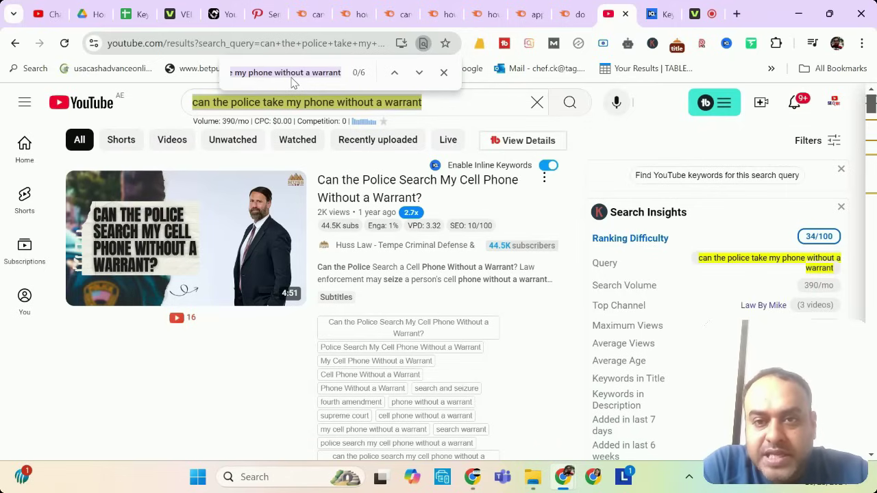
Step through every exact match of the phrase on the results page to check whether any video title uses it
{"action": "left_click", "coordinate": [420, 73]}
{"action": "left_click", "coordinate": [419, 73]}
{"action": "left_click", "coordinate": [420, 74]}
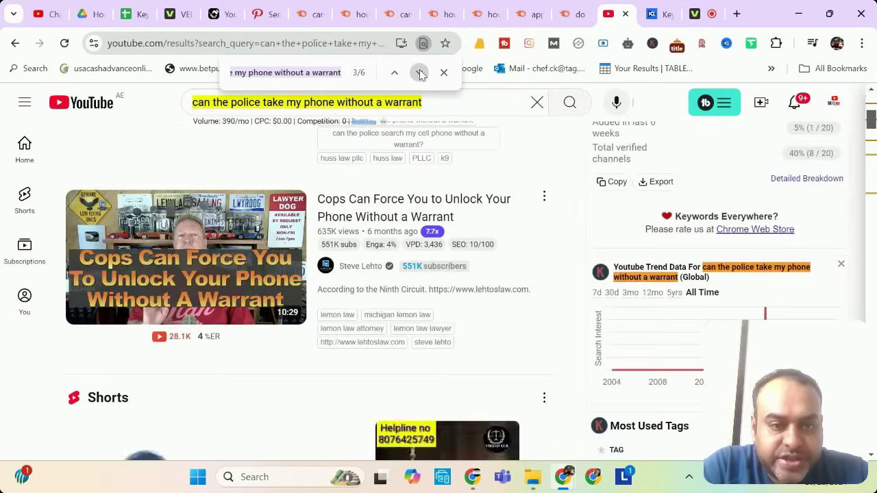
{"action": "left_click", "coordinate": [420, 73]}
{"action": "left_click", "coordinate": [420, 73]}
{"action": "left_click", "coordinate": [420, 73]}
{"action": "left_click", "coordinate": [420, 73]}
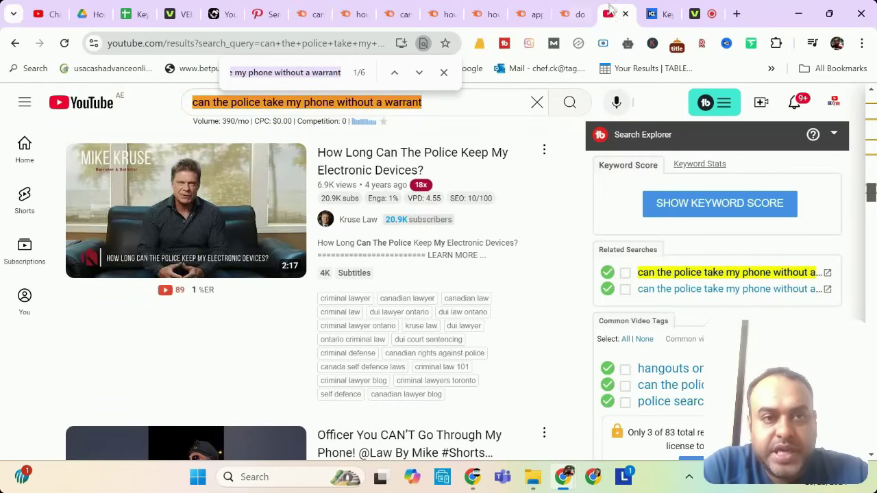
Switch to vidIQ and examine the police phrase's search volume, competition and related keywords
{"action": "left_click", "coordinate": [651, 14]}
{"action": "scroll", "coordinate": [387, 170], "scroll_direction": "down", "scroll_amount": 3}
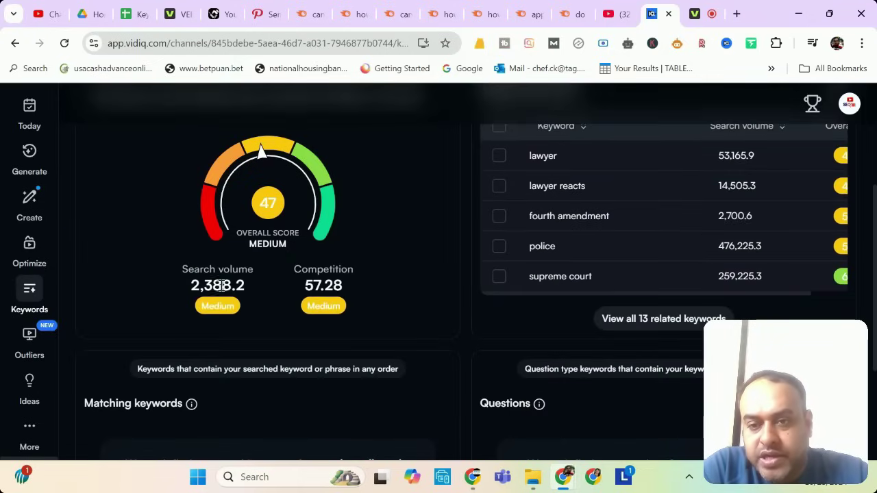
{"action": "scroll", "coordinate": [391, 276], "scroll_direction": "up", "scroll_amount": 3}
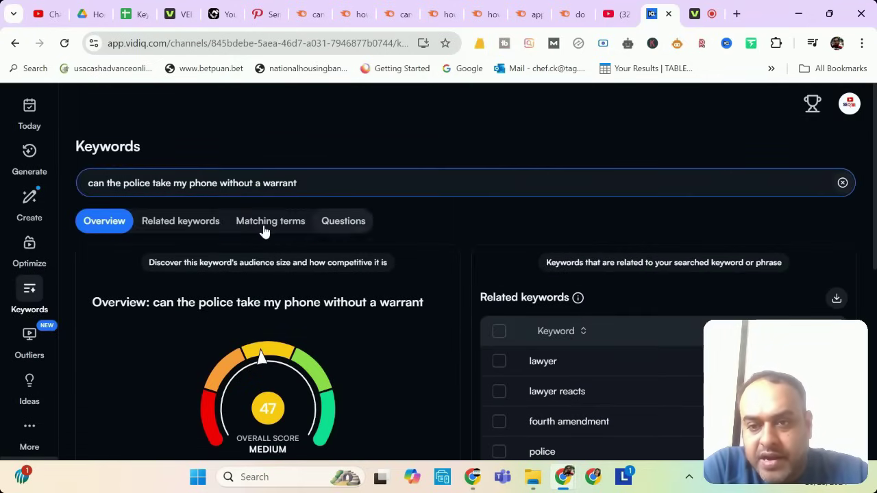
{"action": "left_click", "coordinate": [190, 229]}
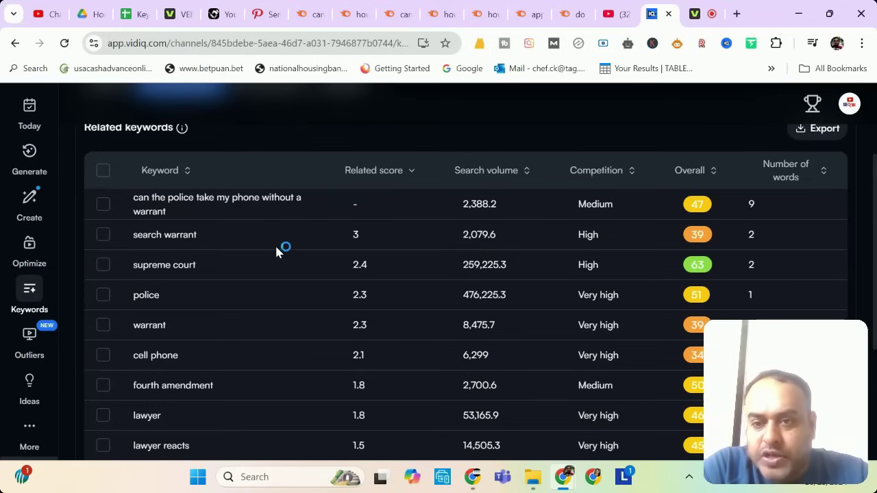
{"action": "scroll", "coordinate": [277, 252], "scroll_direction": "down", "scroll_amount": 1}
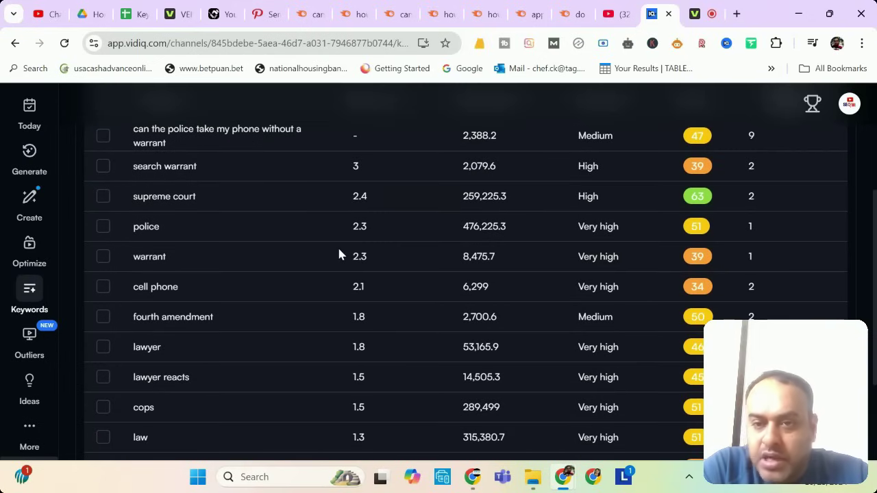
{"action": "scroll", "coordinate": [338, 255], "scroll_direction": "up", "scroll_amount": 1}
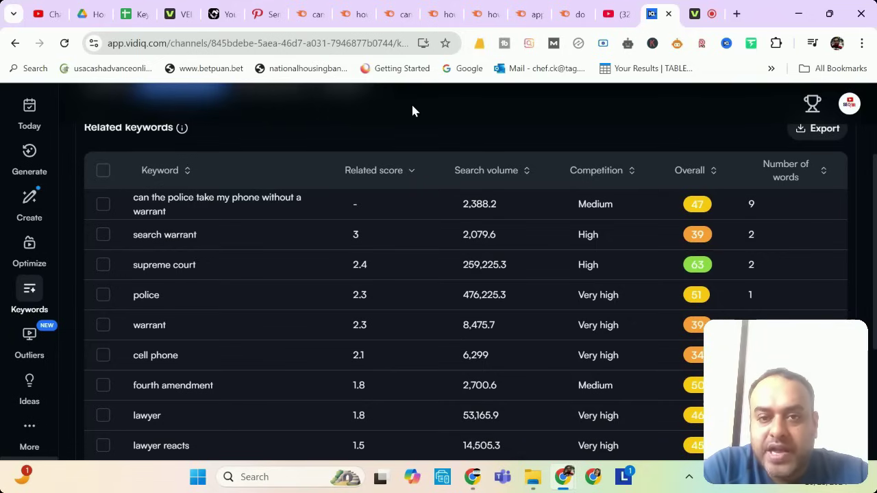
Review the Semrush overview for "how long should a cell phone battery last" and switch to its YouTube results
{"action": "left_click", "coordinate": [314, 14]}
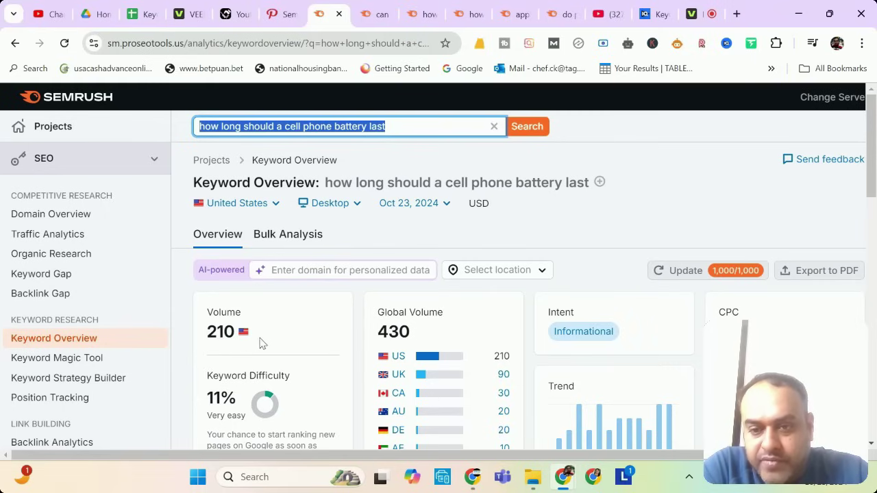
{"action": "scroll", "coordinate": [452, 322], "scroll_direction": "down", "scroll_amount": 2}
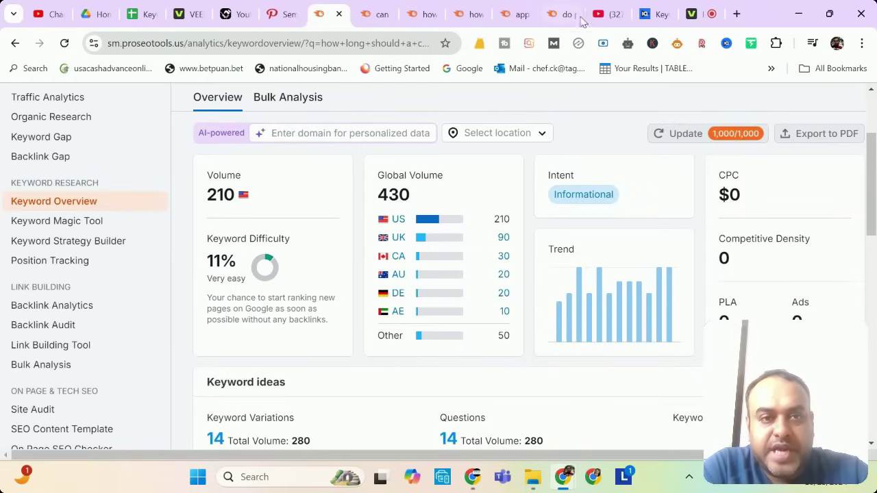
{"action": "left_click", "coordinate": [598, 12]}
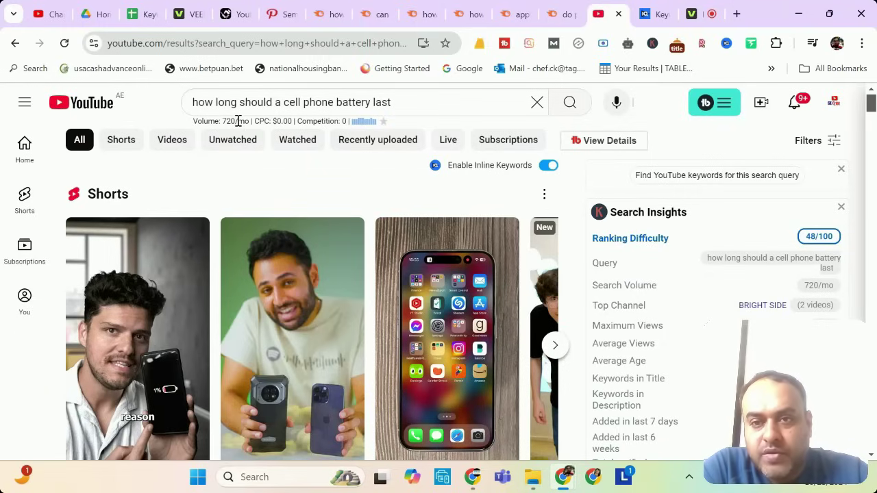
Search the YouTube results page for the exact phrase "how long should a cell phone battery last", and close the page search
{"action": "left_click_drag", "start_coordinate": [378, 95], "coordinate": [146, 106]}
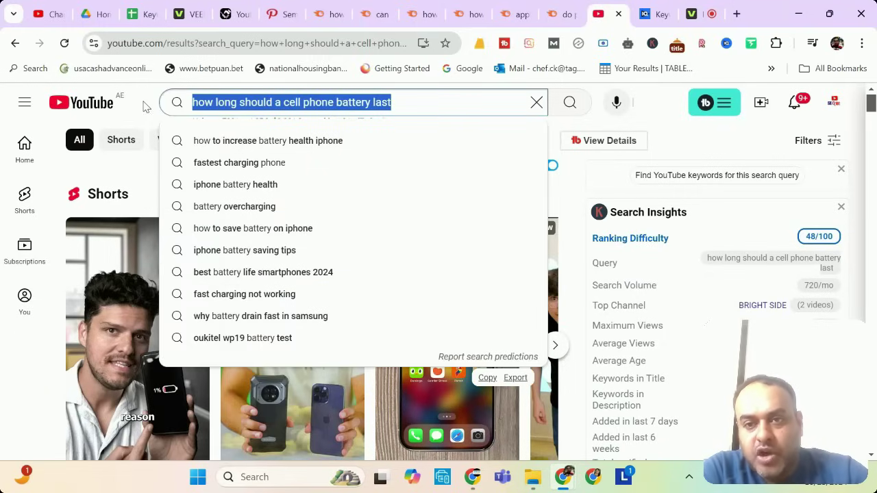
{"action": "right_click", "coordinate": [254, 107]}
{"action": "key", "text": "ctrl+f"}
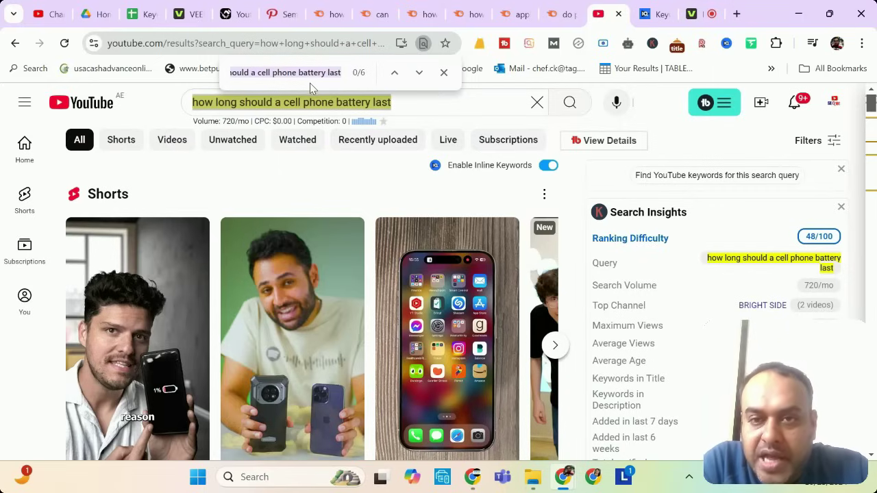
{"action": "left_click", "coordinate": [443, 73]}
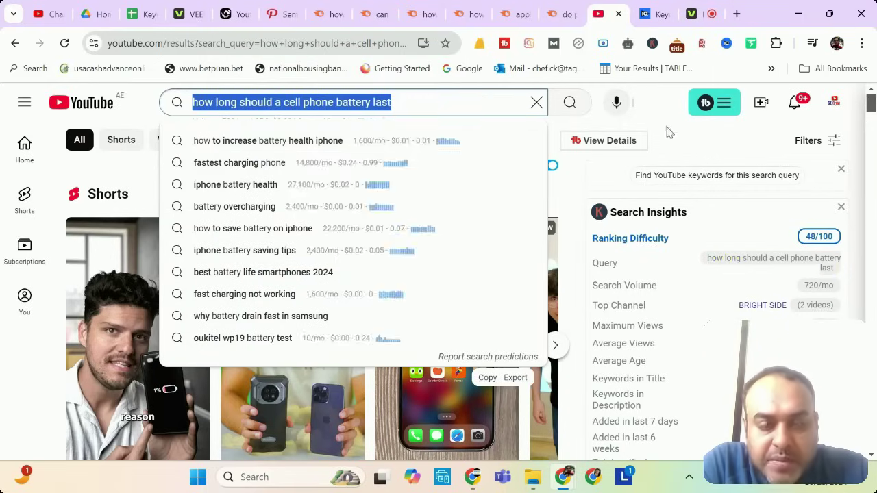
{"action": "left_click", "coordinate": [676, 141]}
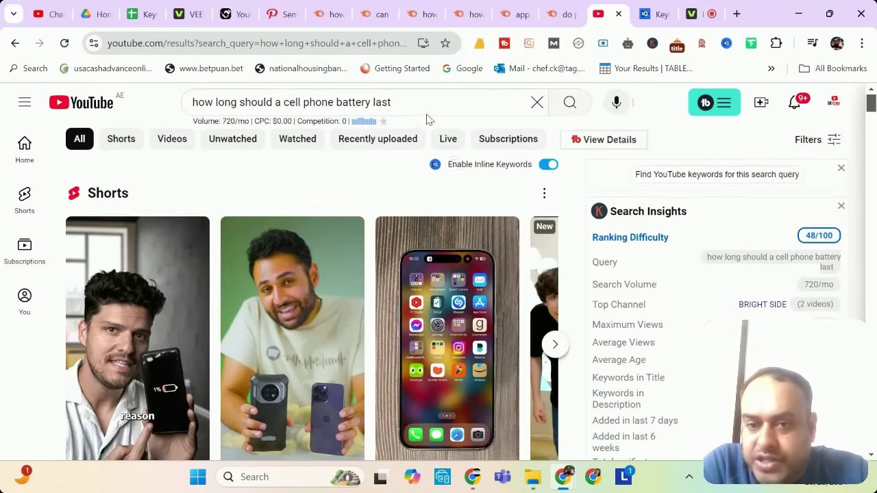
Examine the YouTube video results for titles competing with "how long should a cell phone battery last", checking views and channel sizes
{"action": "scroll", "coordinate": [451, 230], "scroll_direction": "down", "scroll_amount": 5}
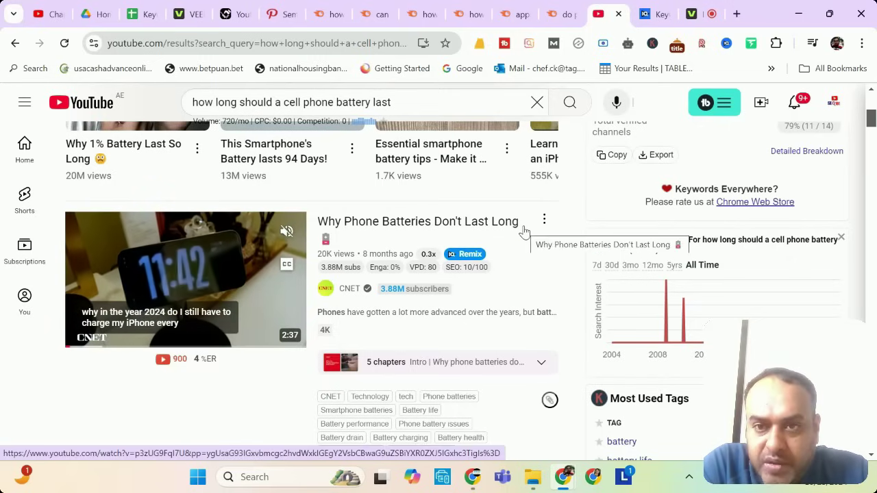
{"action": "scroll", "coordinate": [522, 230], "scroll_direction": "down", "scroll_amount": 4}
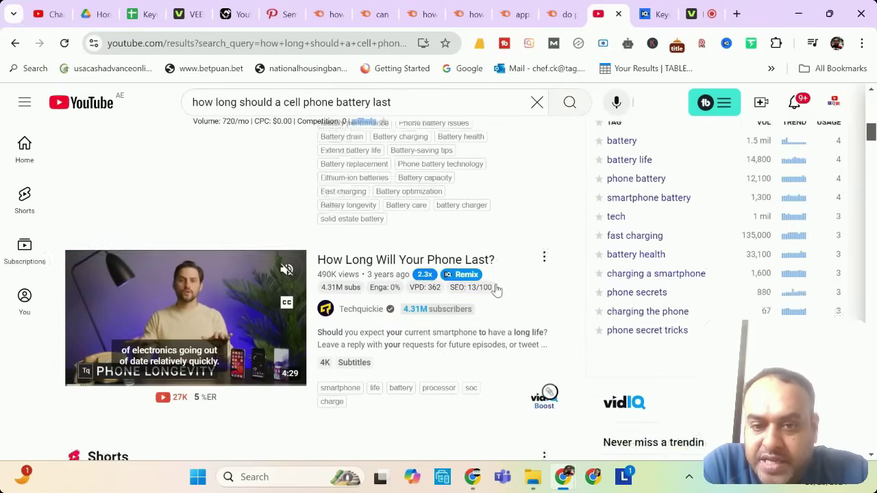
{"action": "scroll", "coordinate": [498, 291], "scroll_direction": "down", "scroll_amount": 8}
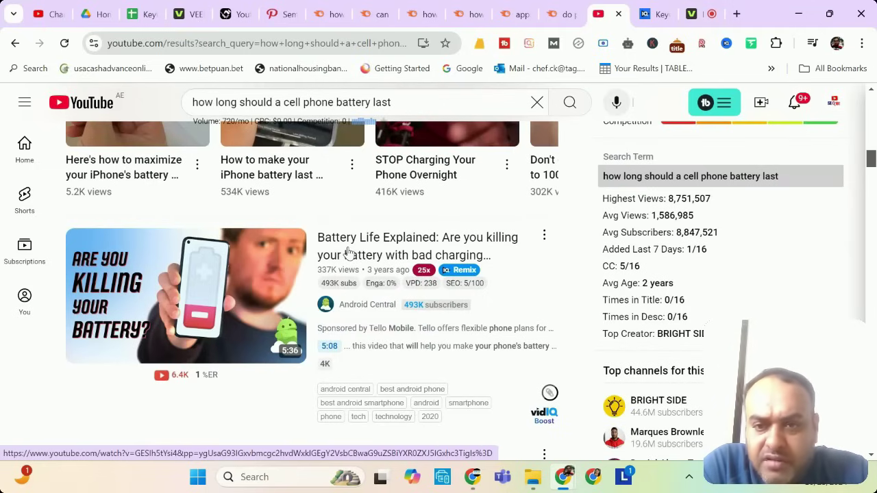
{"action": "scroll", "coordinate": [348, 253], "scroll_direction": "down", "scroll_amount": 1}
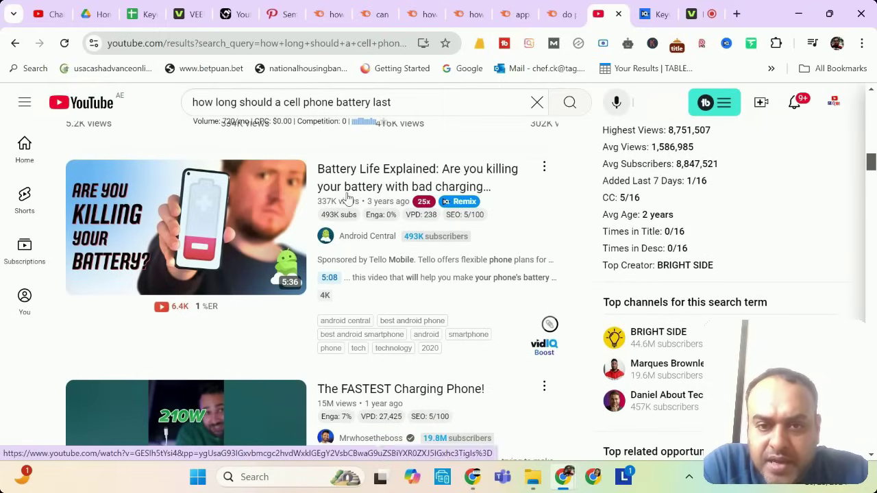
{"action": "scroll", "coordinate": [347, 198], "scroll_direction": "down", "scroll_amount": 3}
{"action": "scroll", "coordinate": [489, 195], "scroll_direction": "down", "scroll_amount": 3}
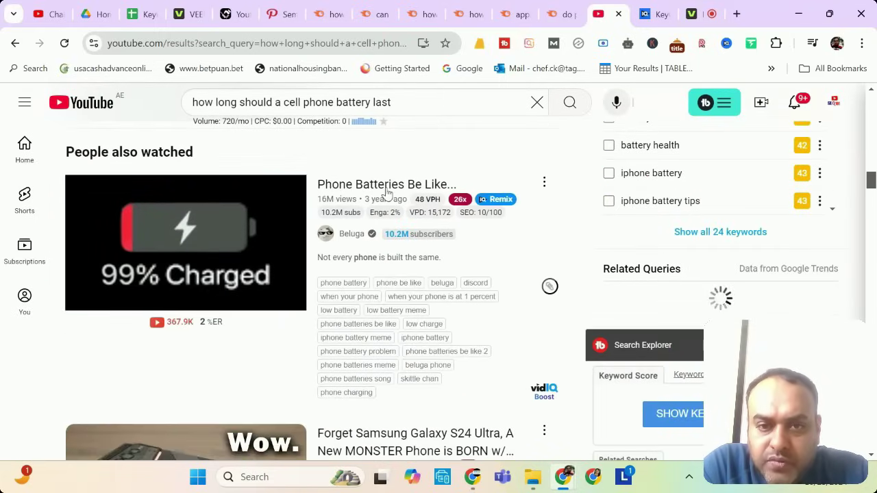
{"action": "scroll", "coordinate": [416, 255], "scroll_direction": "down", "scroll_amount": 1}
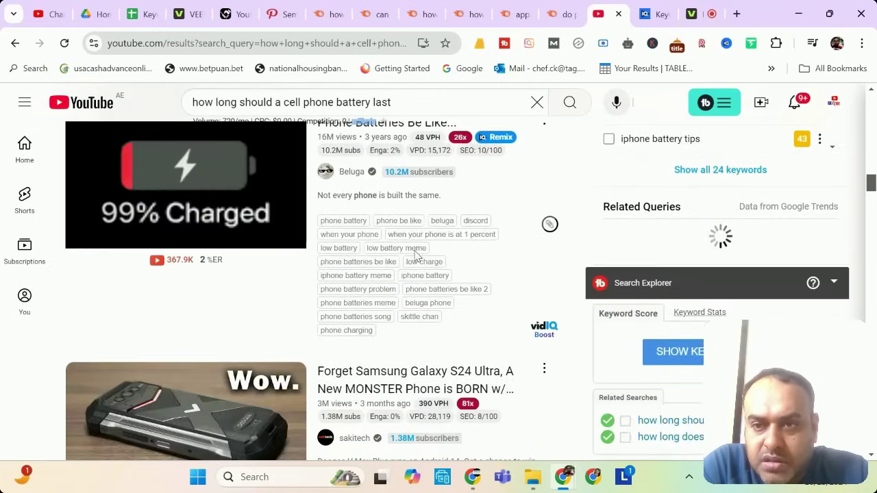
{"action": "scroll", "coordinate": [416, 255], "scroll_direction": "up", "scroll_amount": 15}
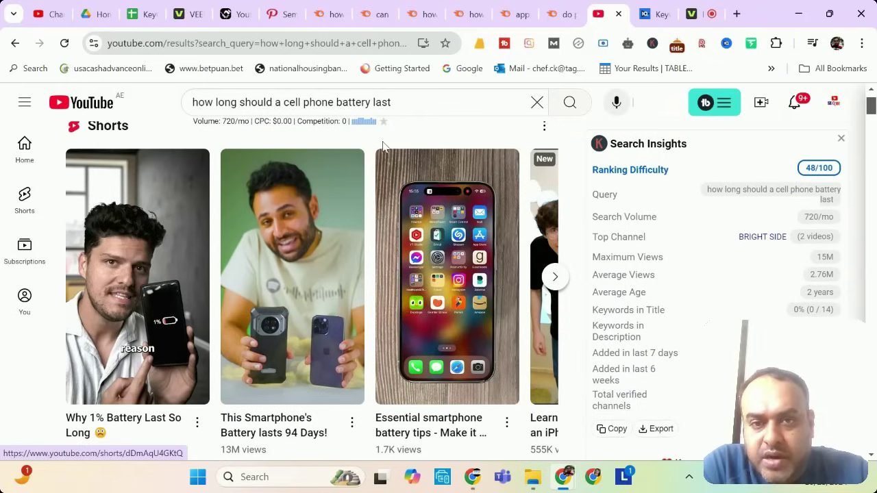
Copy the phrase "how long should a cell phone battery last" from the YouTube search
{"action": "left_click_drag", "start_coordinate": [391, 102], "coordinate": [188, 102]}
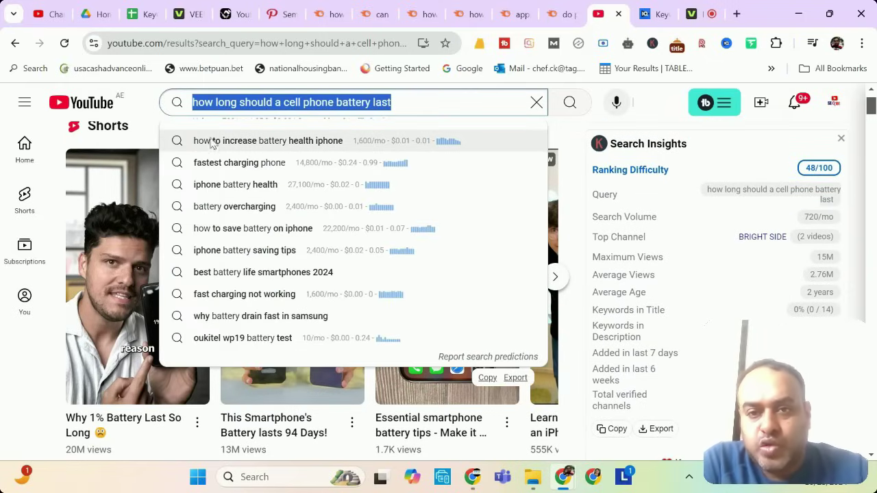
{"action": "right_click", "coordinate": [274, 110]}
{"action": "left_click", "coordinate": [294, 171]}
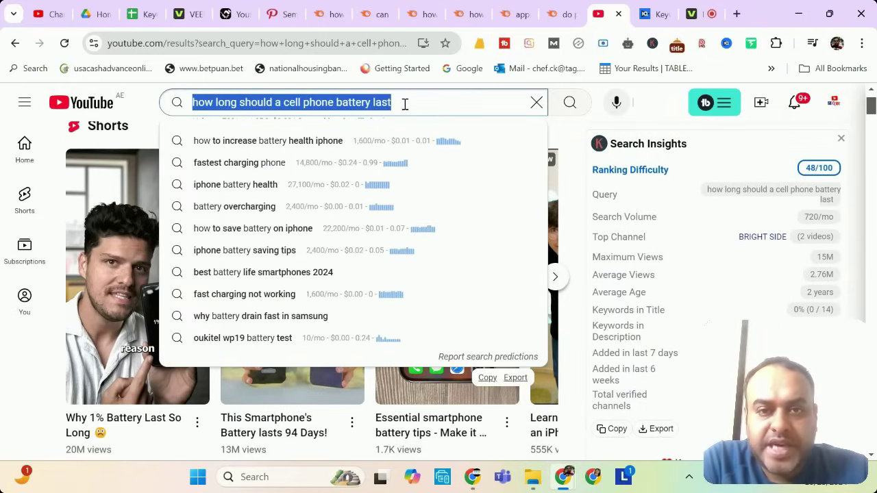
Switch to vidIQ and examine the battery phrase's search volume, competition and related keywords
{"action": "left_click", "coordinate": [654, 14]}
{"action": "scroll", "coordinate": [217, 209], "scroll_direction": "down", "scroll_amount": 4}
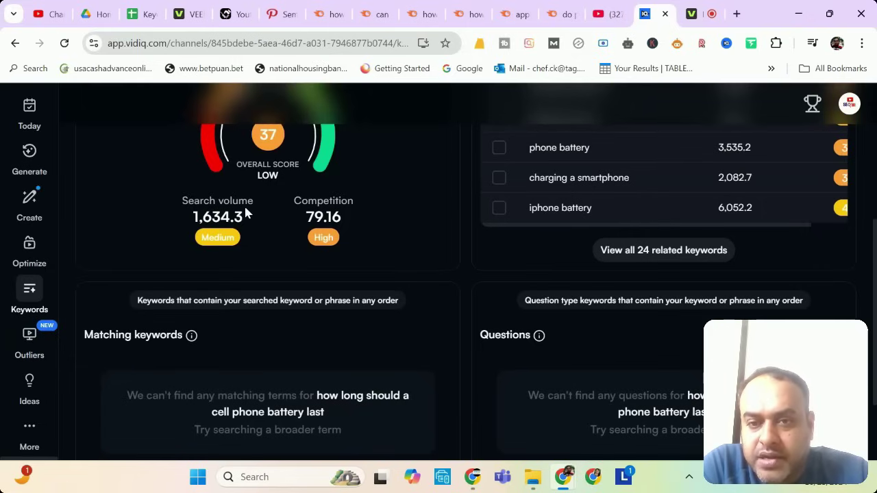
{"action": "scroll", "coordinate": [420, 213], "scroll_direction": "up", "scroll_amount": 5}
{"action": "left_click", "coordinate": [172, 225]}
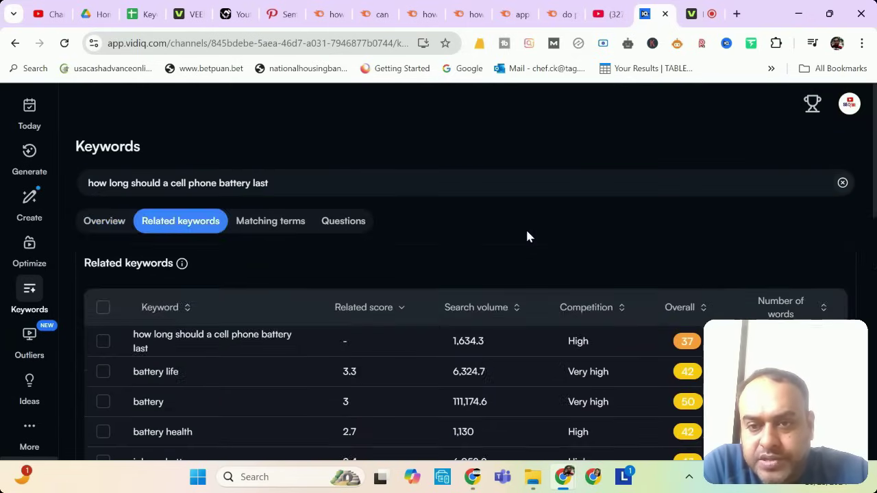
{"action": "scroll", "coordinate": [527, 235], "scroll_direction": "down", "scroll_amount": 3}
{"action": "scroll", "coordinate": [288, 263], "scroll_direction": "down", "scroll_amount": 2}
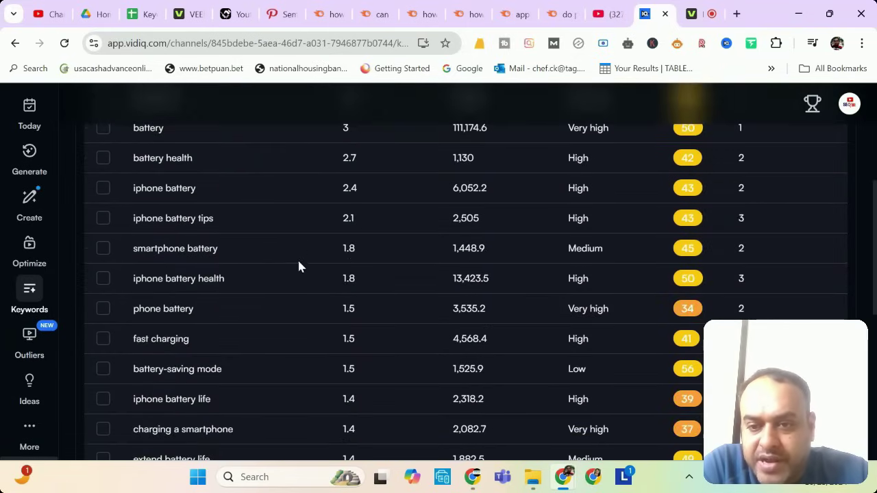
{"action": "scroll", "coordinate": [440, 270], "scroll_direction": "up", "scroll_amount": 4}
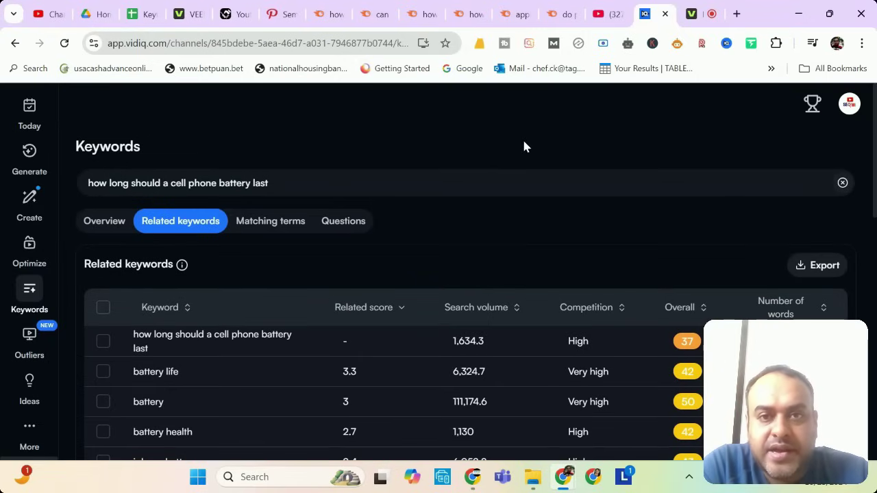
Check the Semrush overview for "can you have your phone in rehab" and switch to its YouTube results
{"action": "left_click", "coordinate": [323, 14]}
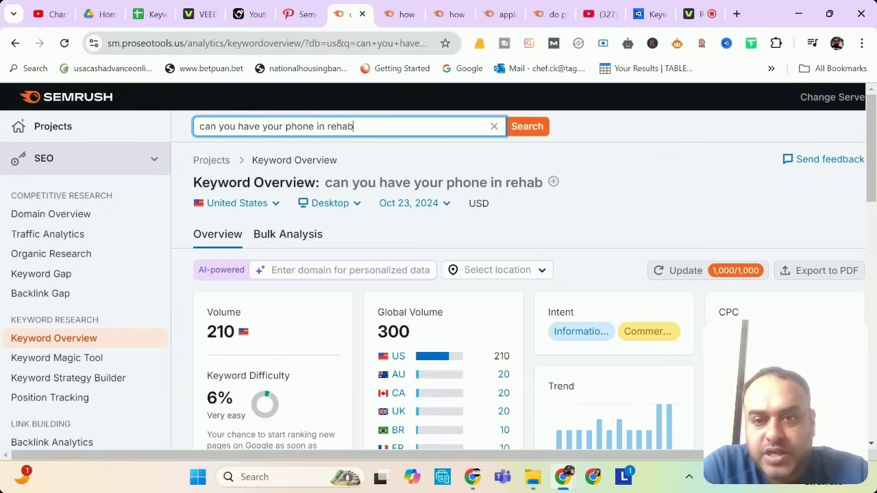
{"action": "left_click", "coordinate": [595, 14]}
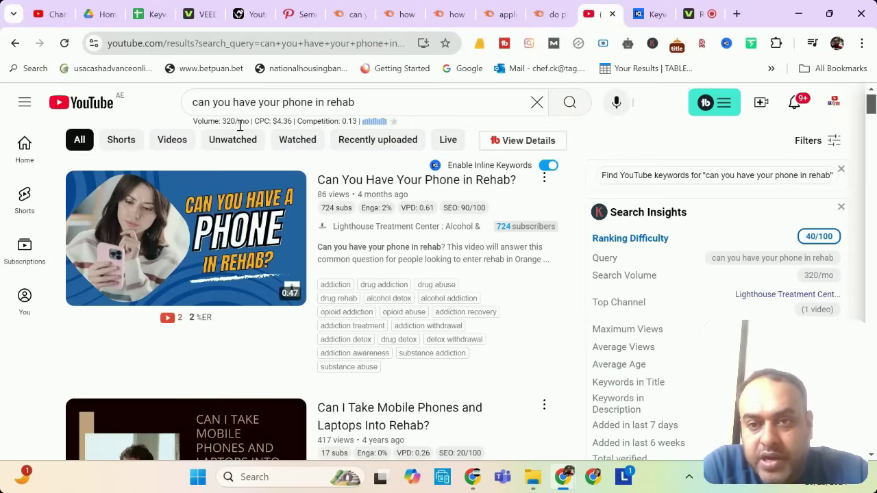
Copy "can you have your phone in rehab" from the YouTube search and find its exact matches on the results page
{"action": "left_click", "coordinate": [321, 102]}
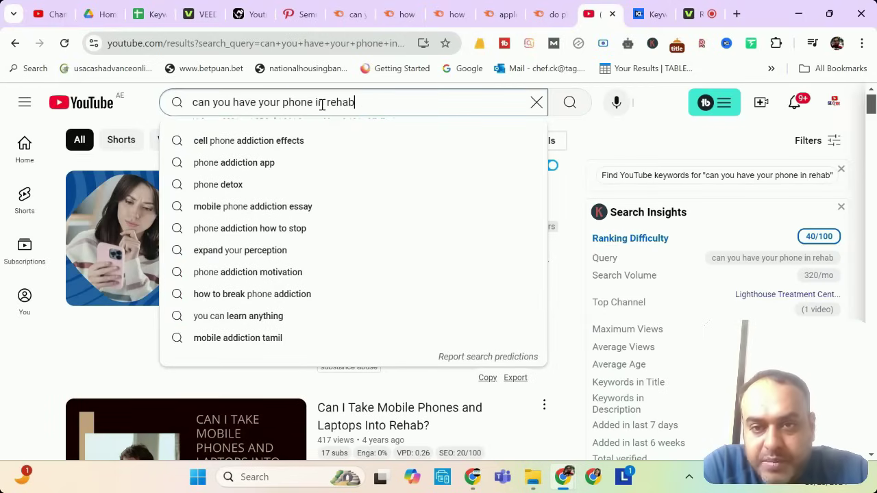
{"action": "left_click_drag", "start_coordinate": [354, 102], "coordinate": [165, 103]}
{"action": "right_click", "coordinate": [241, 101]}
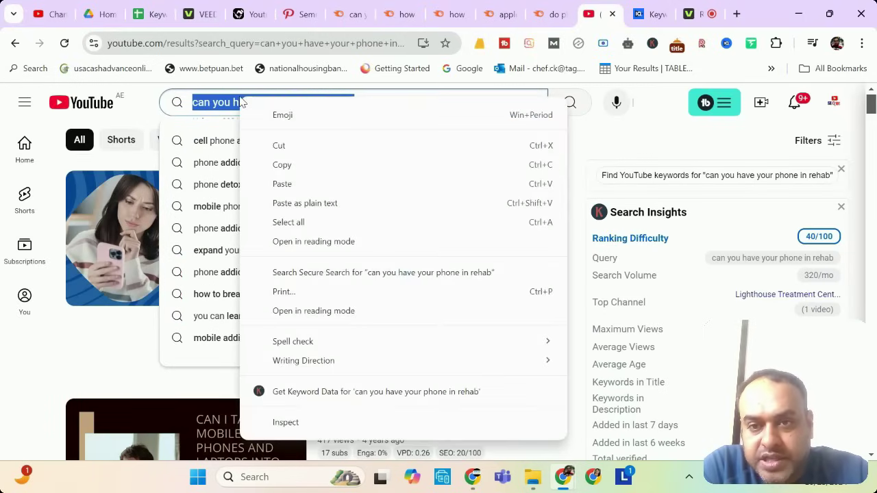
{"action": "left_click", "coordinate": [287, 165]}
{"action": "key", "text": "ctrl+f"}
{"action": "key", "text": "ctrl+v"}
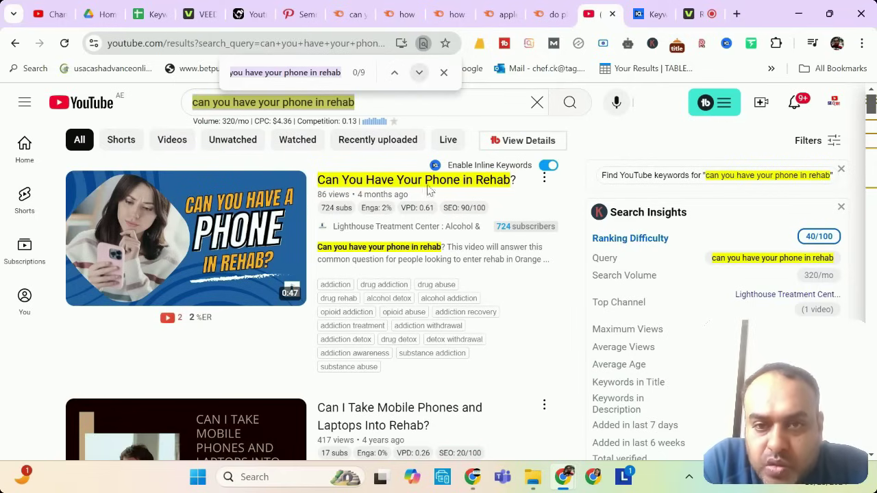
{"action": "mouse_move", "coordinate": [346, 195]}
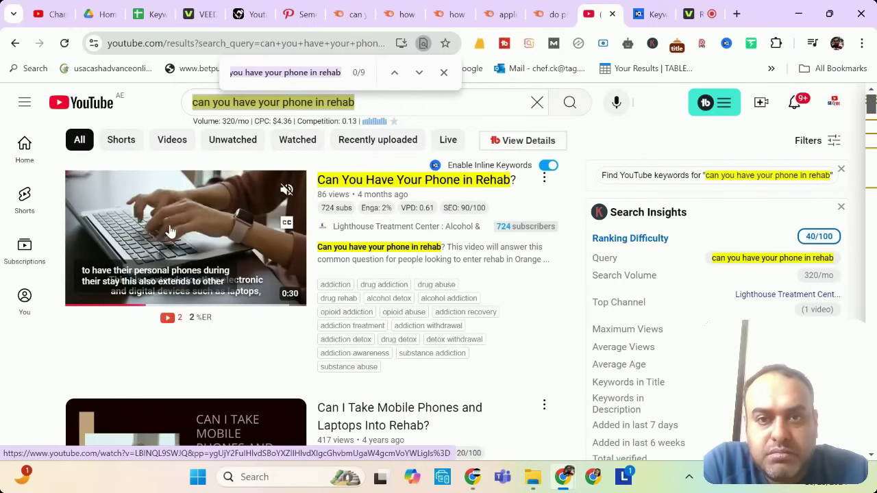
{"action": "left_click", "coordinate": [419, 73]}
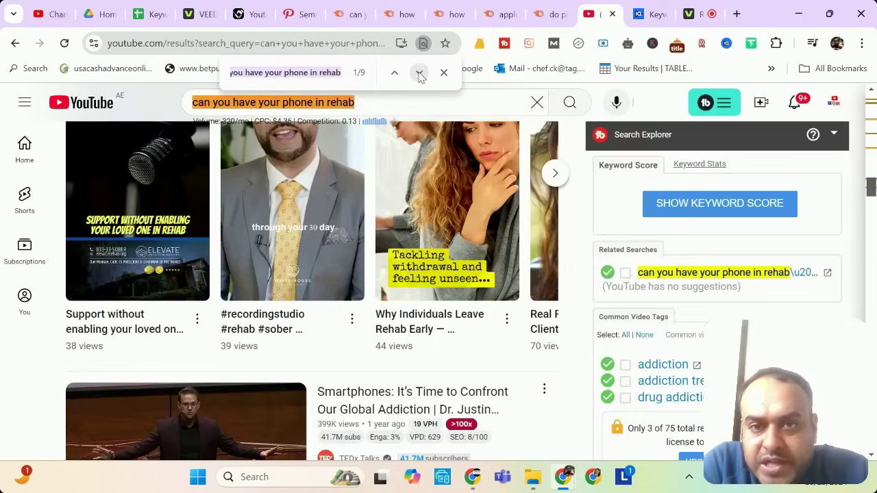
{"action": "left_click", "coordinate": [418, 73]}
Examine the YouTube results for the rehab phrase, comparing competing titles, view counts and channel sizes
{"action": "scroll", "coordinate": [331, 285], "scroll_direction": "down", "scroll_amount": 3}
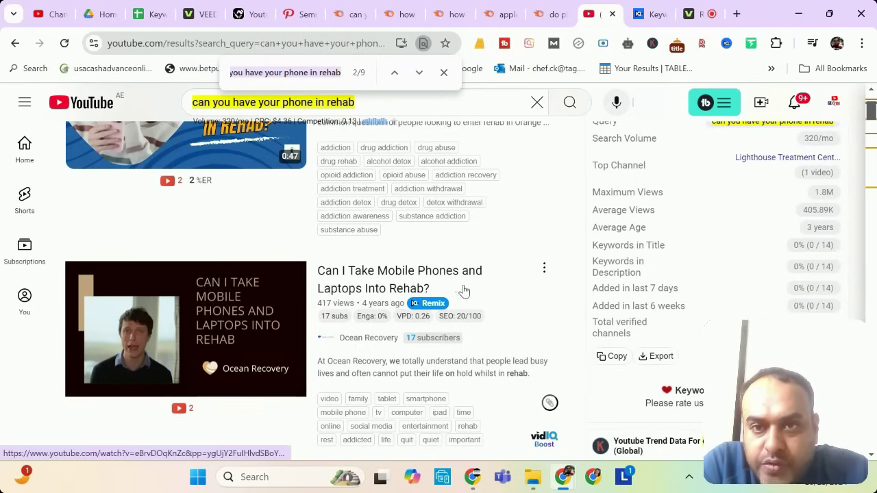
{"action": "scroll", "coordinate": [482, 284], "scroll_direction": "down", "scroll_amount": 1}
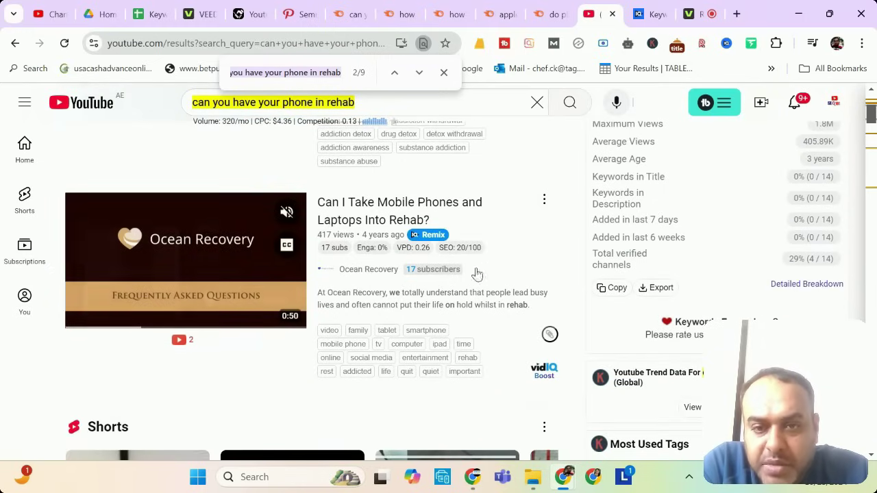
{"action": "scroll", "coordinate": [521, 253], "scroll_direction": "down", "scroll_amount": 3}
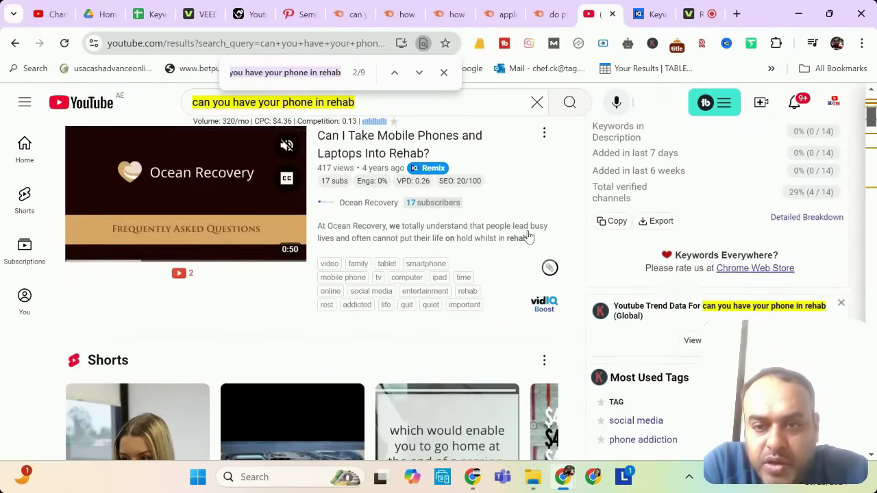
{"action": "scroll", "coordinate": [528, 237], "scroll_direction": "down", "scroll_amount": 5}
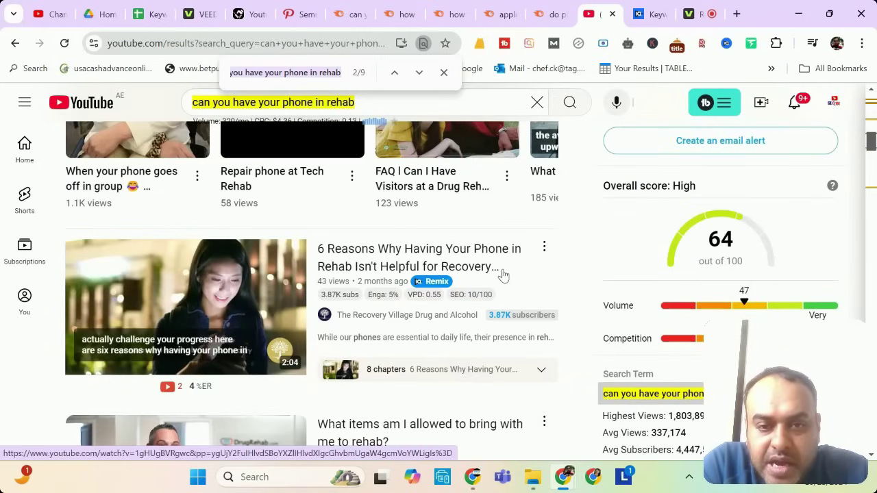
{"action": "scroll", "coordinate": [505, 274], "scroll_direction": "up", "scroll_amount": 7}
{"action": "scroll", "coordinate": [505, 274], "scroll_direction": "down", "scroll_amount": 10}
{"action": "scroll", "coordinate": [504, 274], "scroll_direction": "up", "scroll_amount": 2}
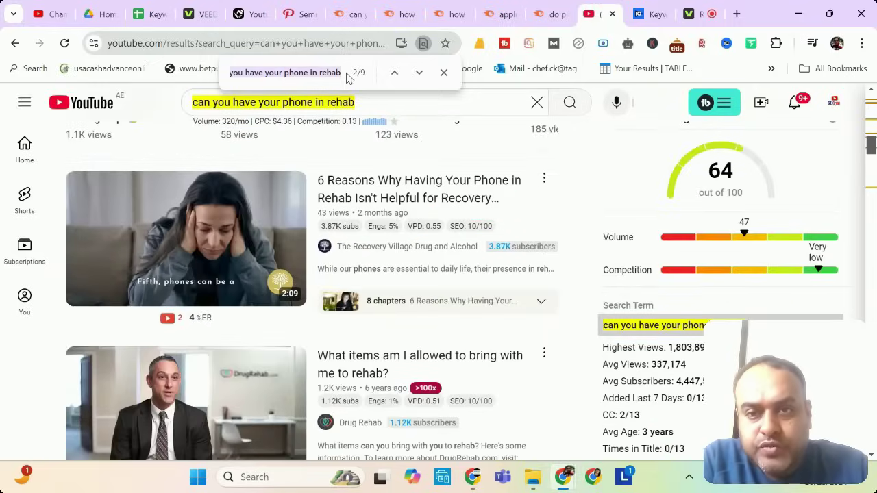
Copy the rehab phrase from the page search and check its overall score, search volume and competition in vidIQ
{"action": "left_click_drag", "start_coordinate": [343, 72], "coordinate": [236, 72]}
{"action": "right_click", "coordinate": [249, 71]}
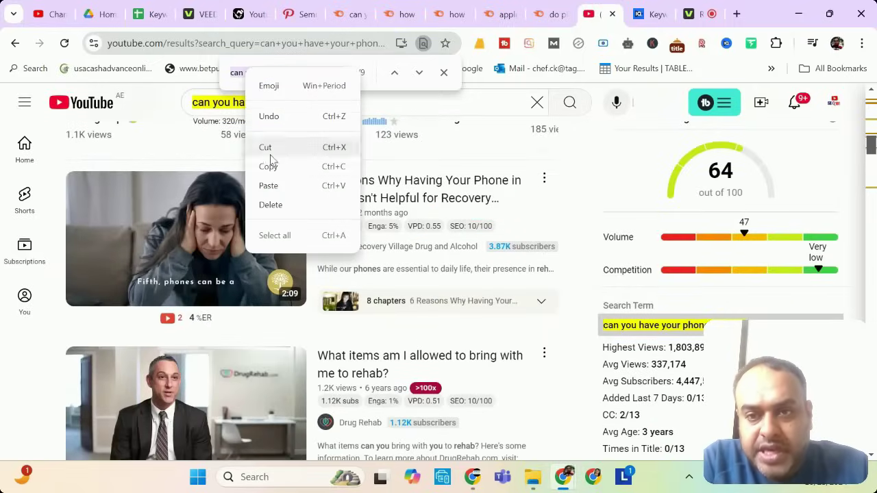
{"action": "left_click", "coordinate": [266, 165]}
{"action": "left_click", "coordinate": [654, 14]}
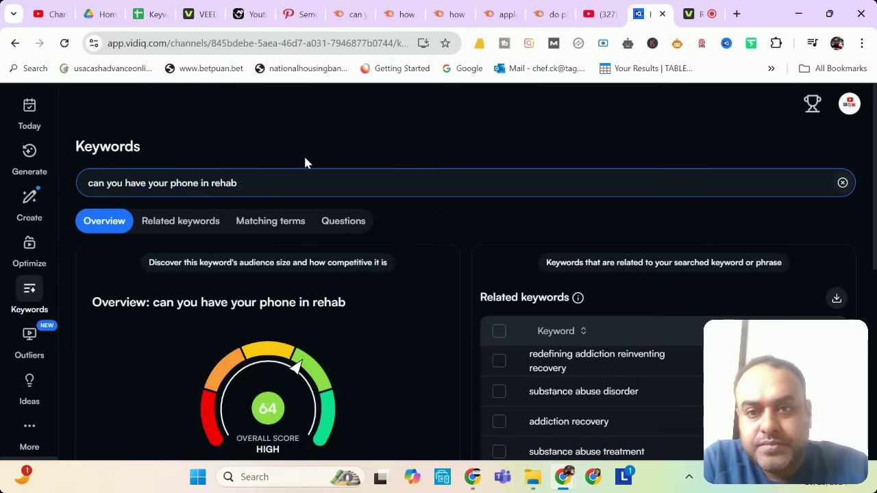
{"action": "scroll", "coordinate": [257, 231], "scroll_direction": "down", "scroll_amount": 3}
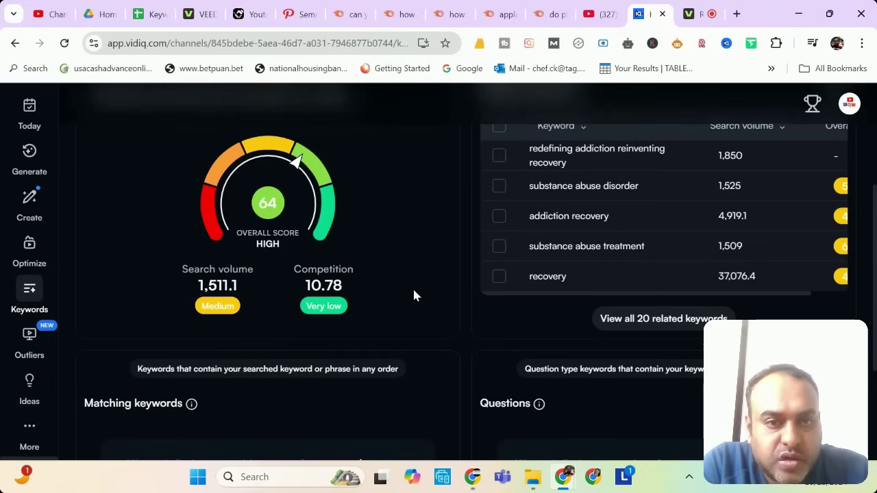
{"action": "scroll", "coordinate": [404, 290], "scroll_direction": "up", "scroll_amount": 1}
Review the full list of vidIQ related keywords for "can you have your phone in rehab" and return to the keyword overview
{"action": "left_click", "coordinate": [645, 386]}
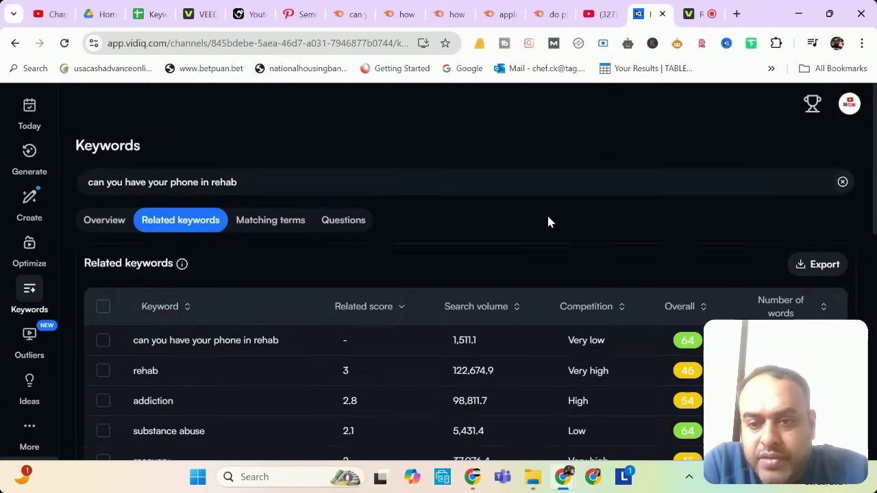
{"action": "scroll", "coordinate": [440, 268], "scroll_direction": "down", "scroll_amount": 2}
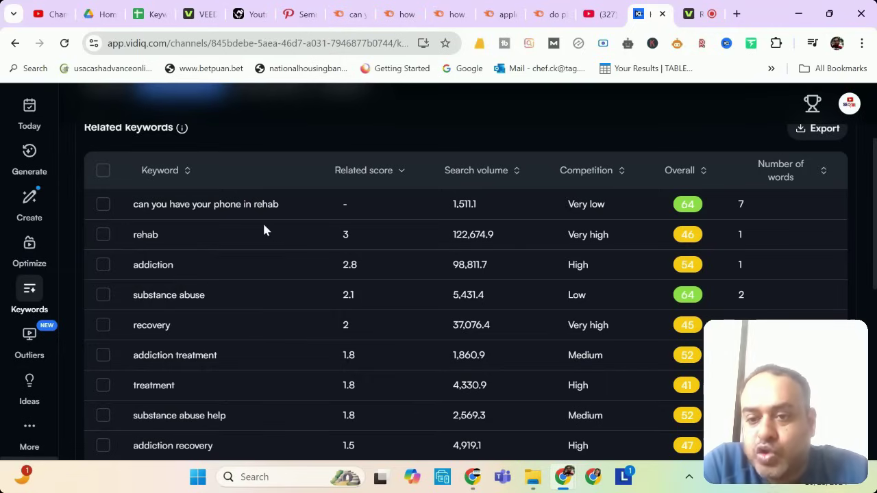
{"action": "scroll", "coordinate": [264, 226], "scroll_direction": "down", "scroll_amount": 1}
{"action": "scroll", "coordinate": [264, 226], "scroll_direction": "up", "scroll_amount": 1}
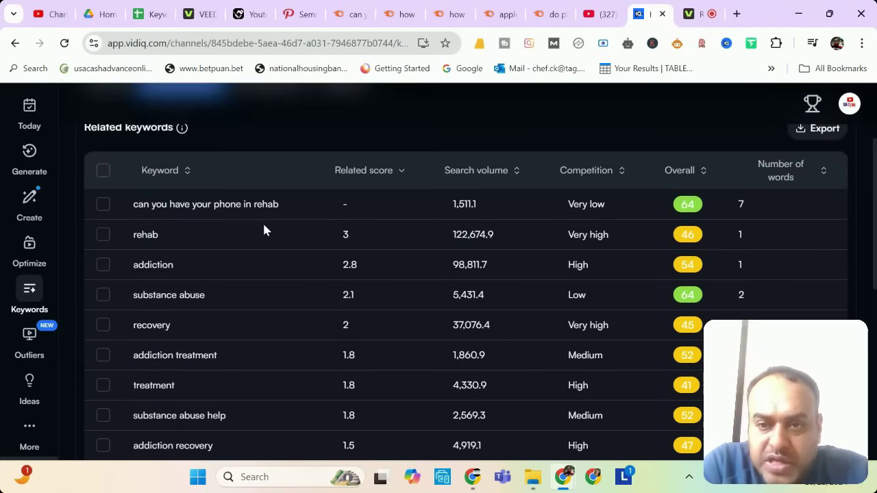
{"action": "left_click_drag", "start_coordinate": [133, 204], "coordinate": [284, 198]}
{"action": "left_click", "coordinate": [284, 197]}
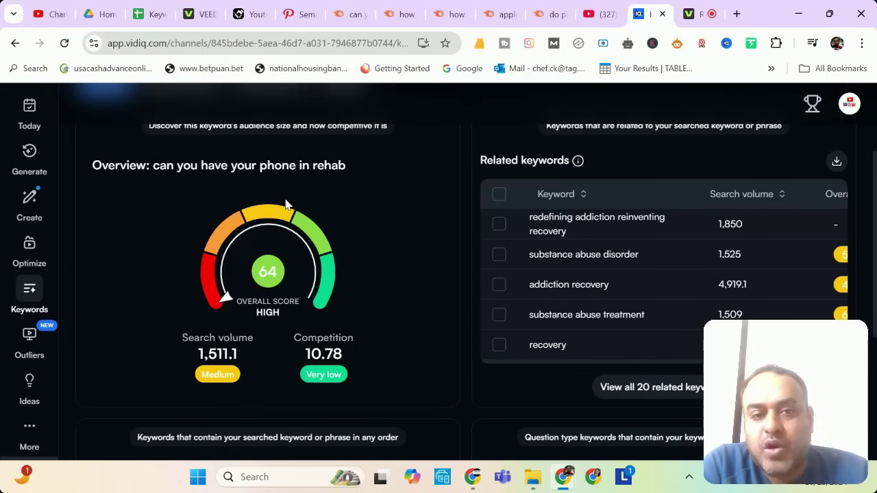
Check the Semrush overview for "how to prevent eye damage from phones" and find the exact phrase on its YouTube results page
{"action": "left_click", "coordinate": [349, 15]}
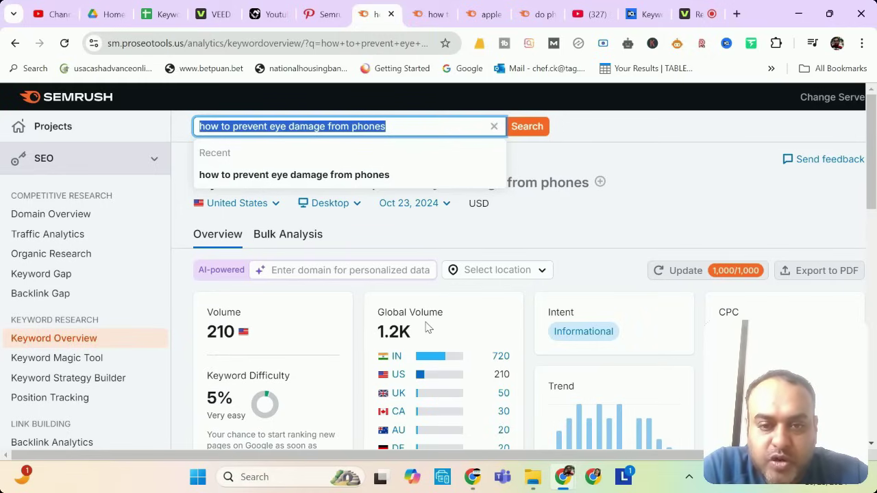
{"action": "left_click", "coordinate": [589, 13]}
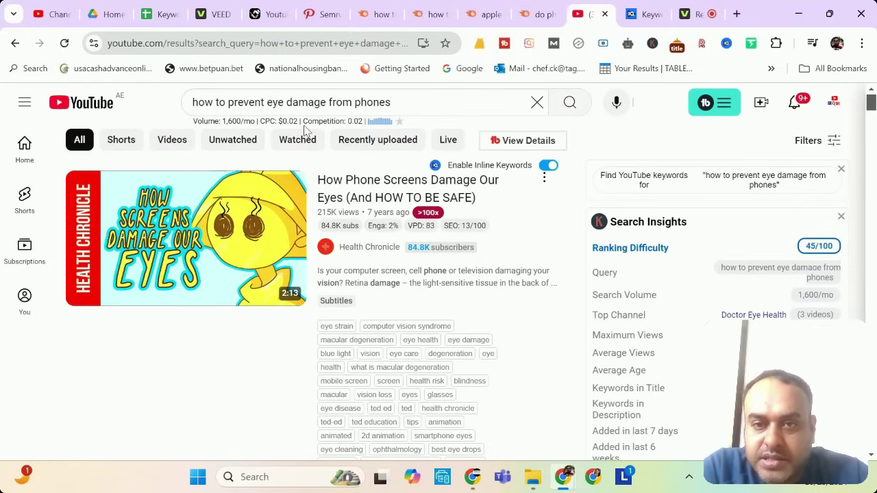
{"action": "left_click", "coordinate": [402, 101]}
{"action": "key", "text": "ctrl+a"}
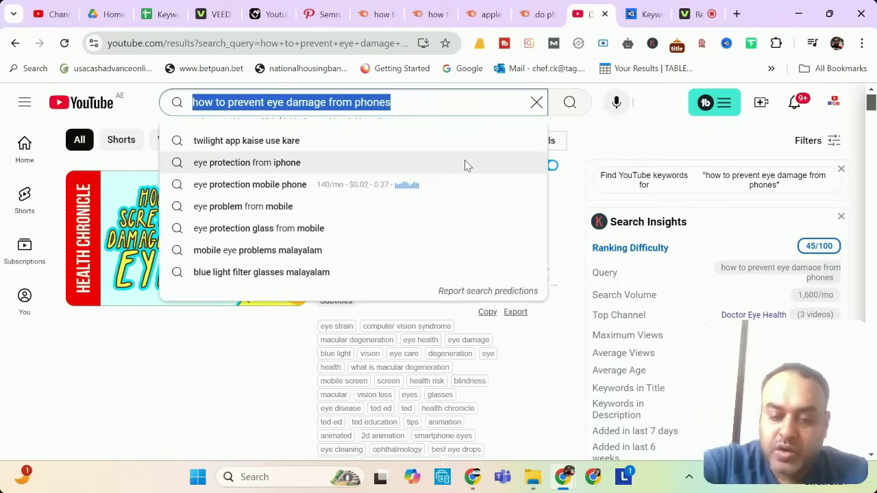
{"action": "key", "text": "ctrl+f"}
{"action": "left_click", "coordinate": [419, 71]}
{"action": "left_click", "coordinate": [419, 72]}
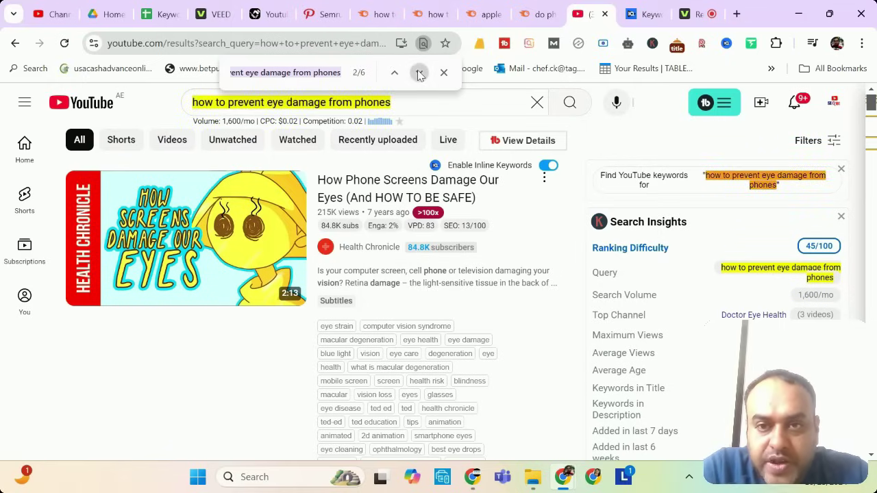
{"action": "left_click", "coordinate": [419, 72]}
{"action": "left_click", "coordinate": [419, 72]}
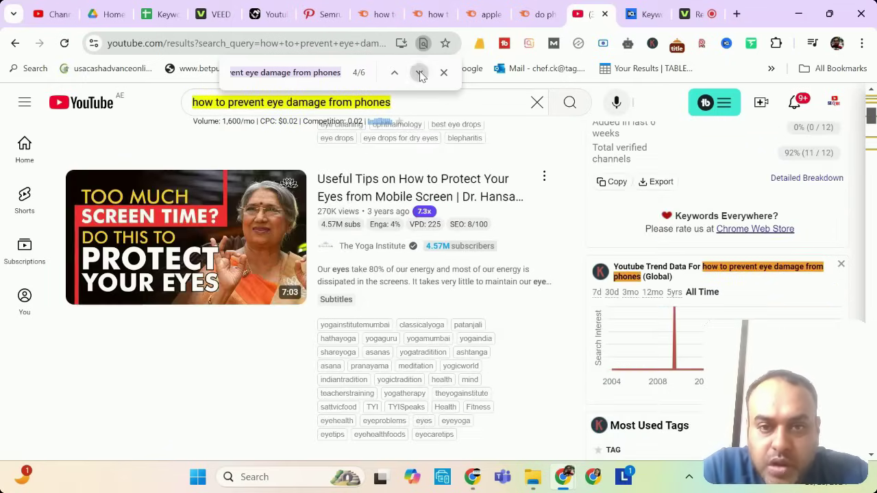
{"action": "left_click", "coordinate": [419, 72]}
{"action": "scroll", "coordinate": [860, 171], "scroll_direction": "up", "scroll_amount": 10}
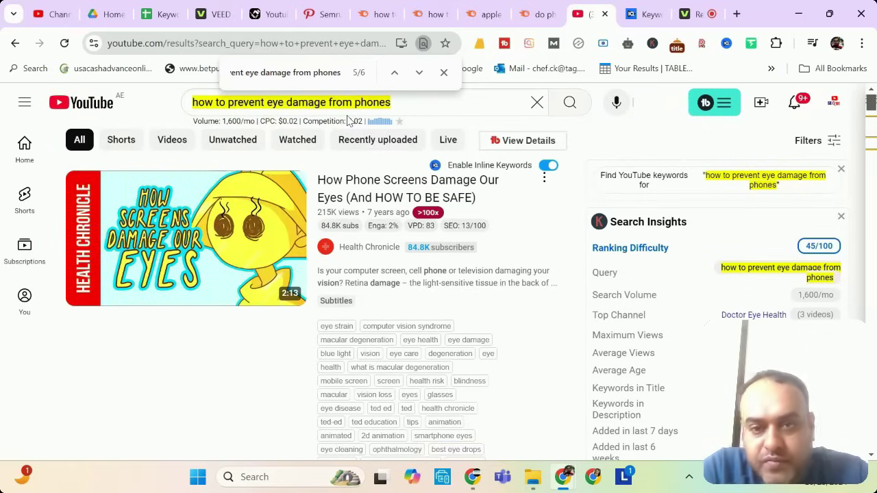
Examine the YouTube results for the eye damage phrase, comparing competing titles, view counts and channel sizes
{"action": "scroll", "coordinate": [532, 268], "scroll_direction": "down", "scroll_amount": 4}
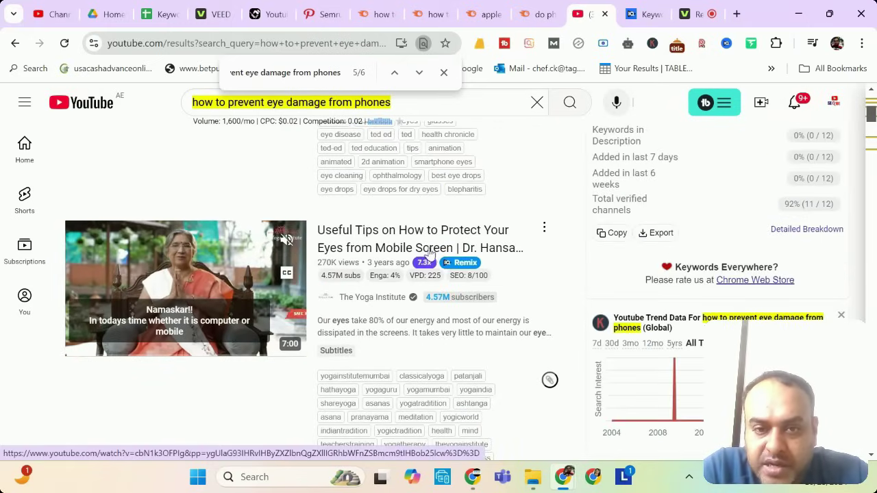
{"action": "scroll", "coordinate": [435, 251], "scroll_direction": "down", "scroll_amount": 8}
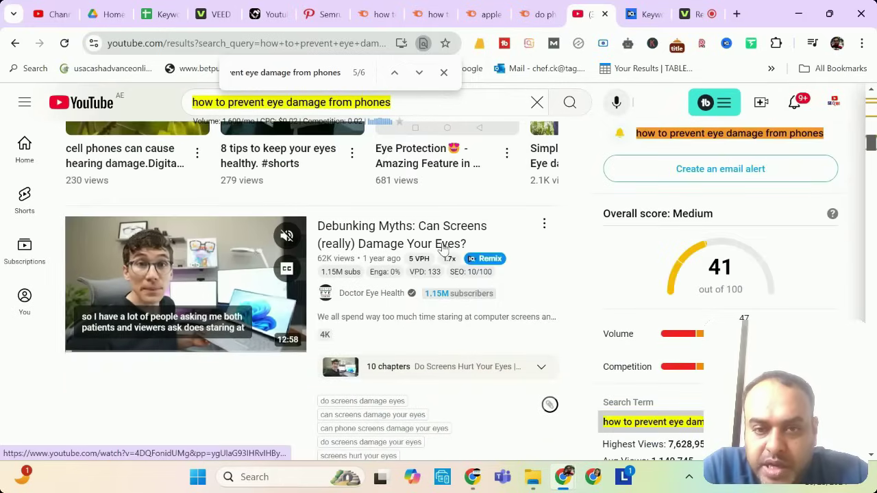
{"action": "scroll", "coordinate": [444, 250], "scroll_direction": "down", "scroll_amount": 5}
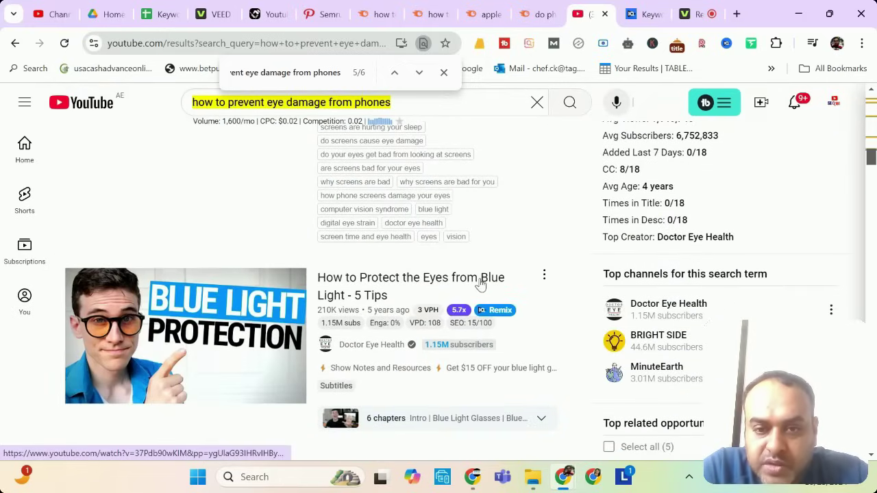
{"action": "scroll", "coordinate": [517, 278], "scroll_direction": "down", "scroll_amount": 5}
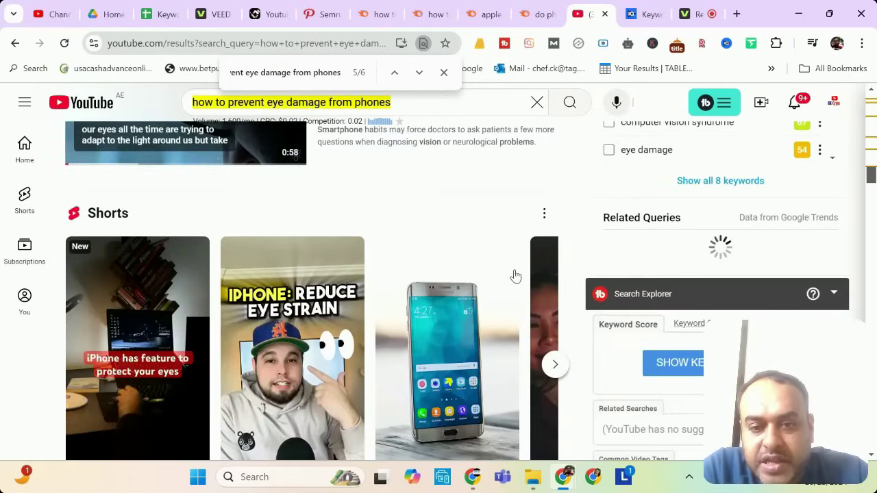
{"action": "scroll", "coordinate": [515, 275], "scroll_direction": "down", "scroll_amount": 5}
{"action": "scroll", "coordinate": [287, 293], "scroll_direction": "up", "scroll_amount": 20}
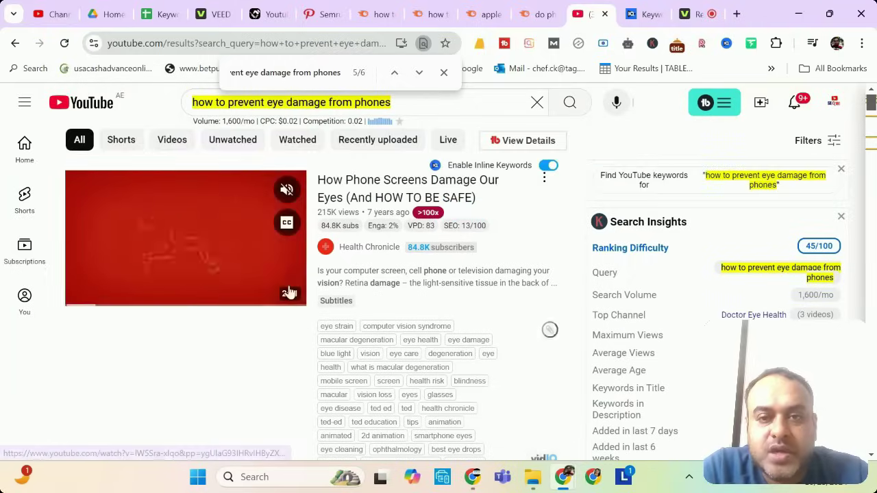
Switch to vidIQ and examine the eye damage phrase's search volume, competition and related keywords
{"action": "key", "text": "ctrl+Tab"}
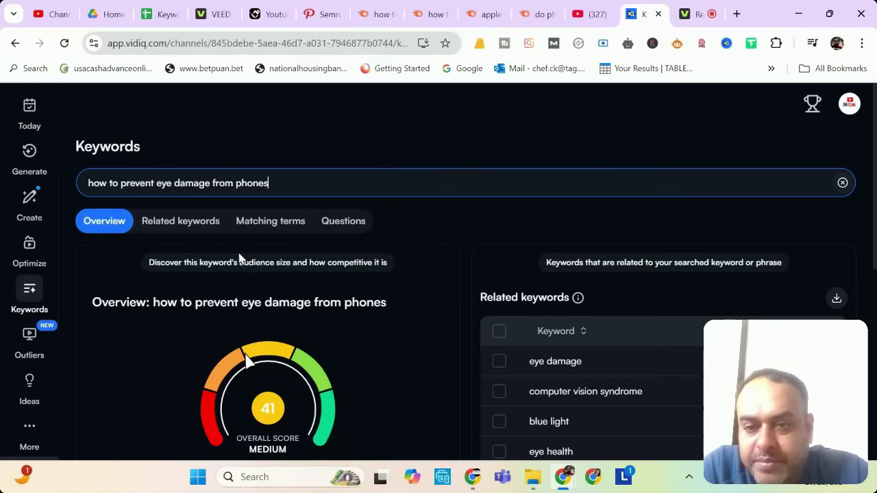
{"action": "scroll", "coordinate": [328, 260], "scroll_direction": "down", "scroll_amount": 3}
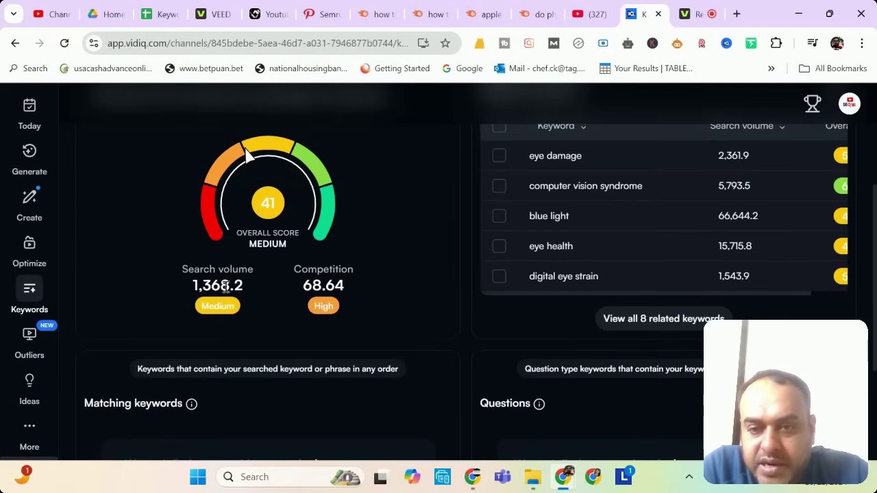
{"action": "scroll", "coordinate": [354, 265], "scroll_direction": "up", "scroll_amount": 3}
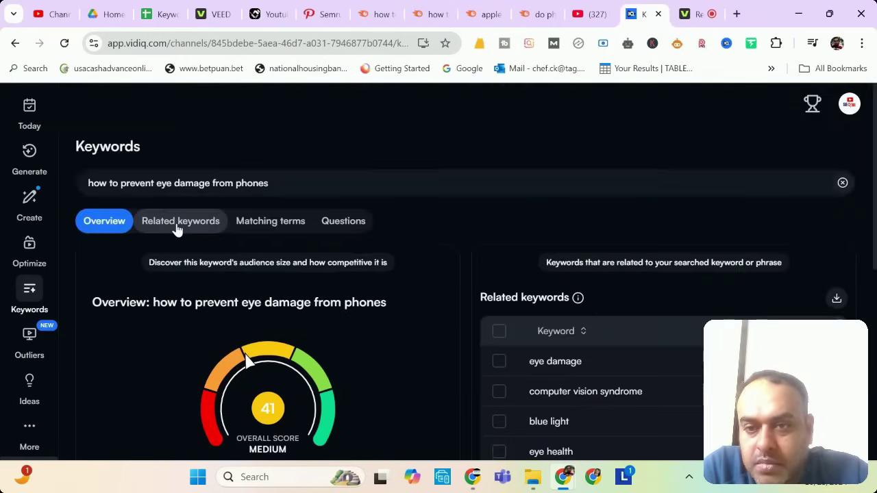
{"action": "left_click", "coordinate": [176, 226]}
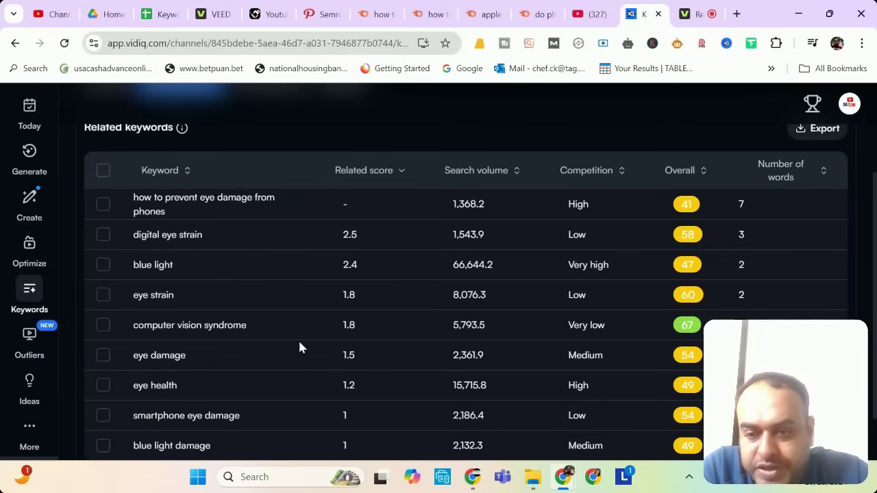
{"action": "scroll", "coordinate": [299, 343], "scroll_direction": "down", "scroll_amount": 1}
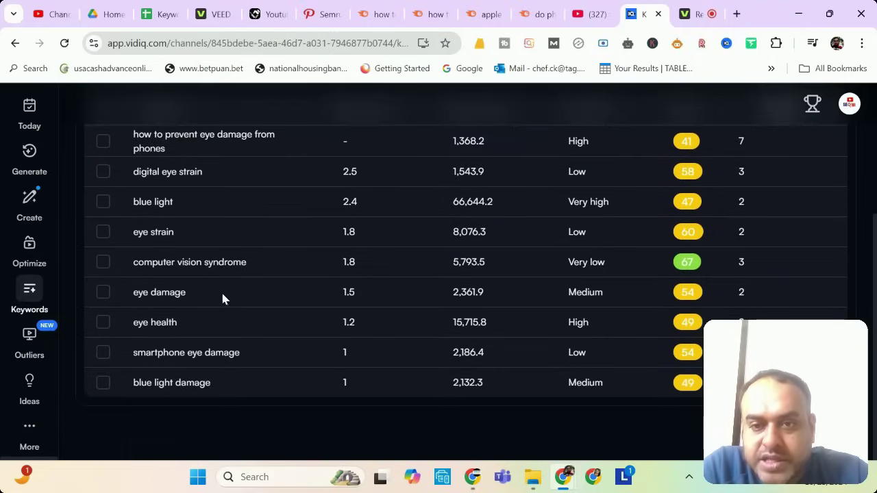
Return to the Semrush overview and copy the eye damage phrase from its keyword search
{"action": "left_click", "coordinate": [376, 14]}
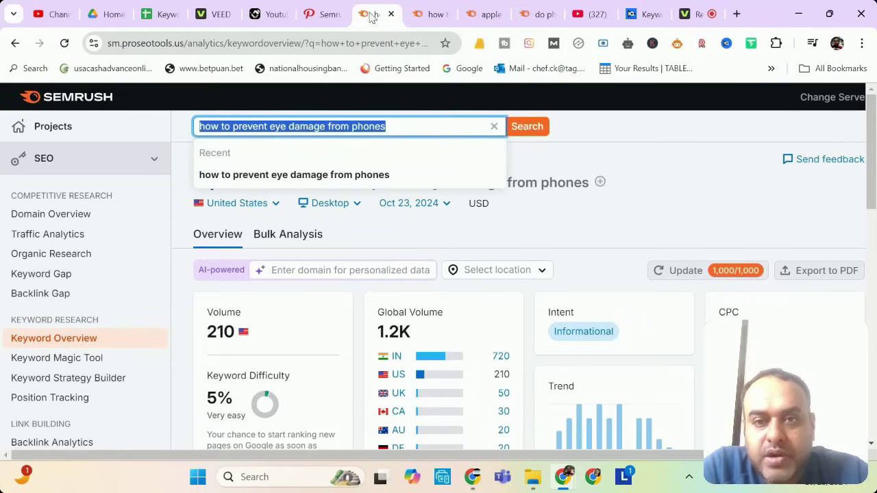
{"action": "left_click_drag", "start_coordinate": [200, 129], "coordinate": [344, 126]}
{"action": "key", "text": "ctrl+c"}
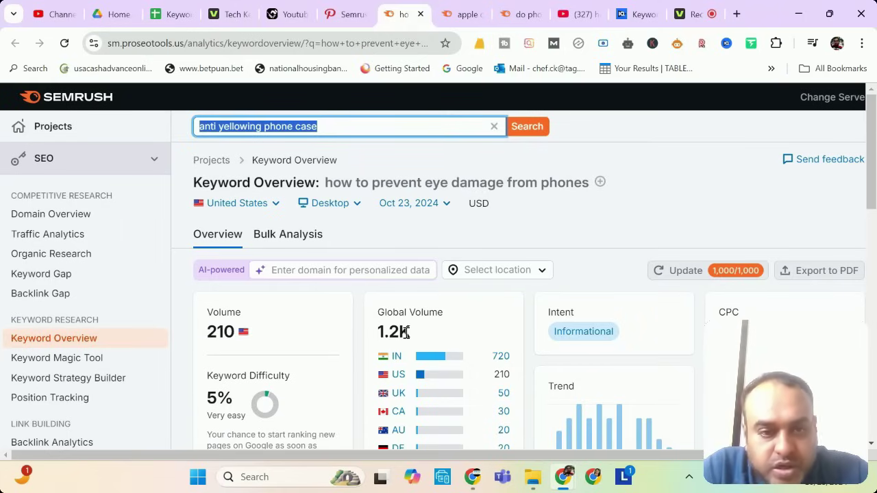
Switch to the YouTube results for "anti yellowing phone case", copy the phrase and search the page for it
{"action": "right_click", "coordinate": [313, 129]}
{"action": "left_click", "coordinate": [568, 13]}
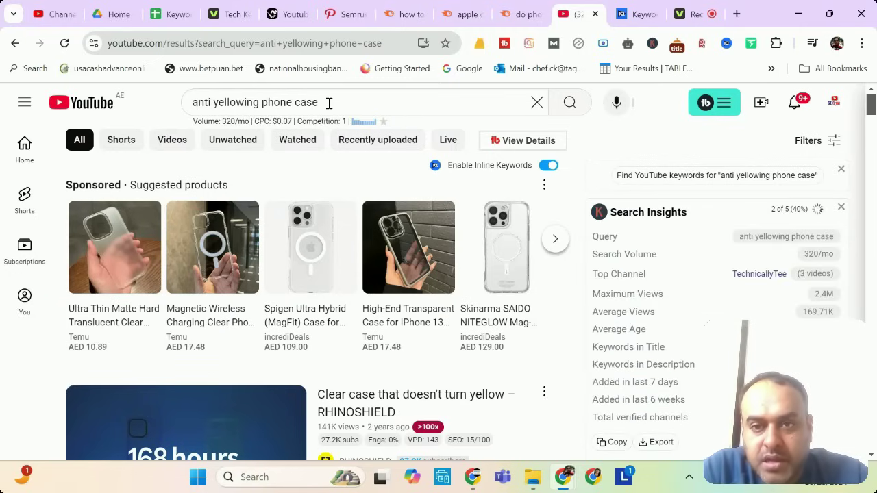
{"action": "left_click_drag", "start_coordinate": [336, 107], "coordinate": [177, 108]}
{"action": "right_click", "coordinate": [218, 100]}
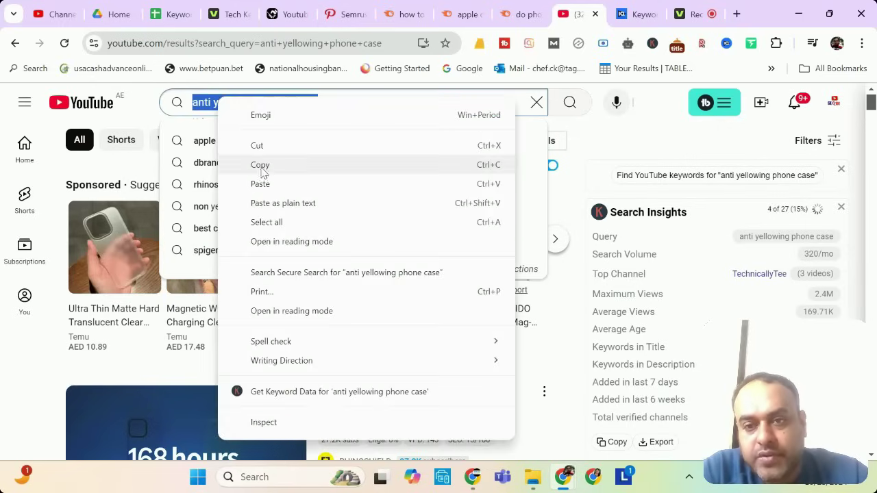
{"action": "left_click", "coordinate": [255, 165]}
{"action": "key", "text": "ctrl+f"}
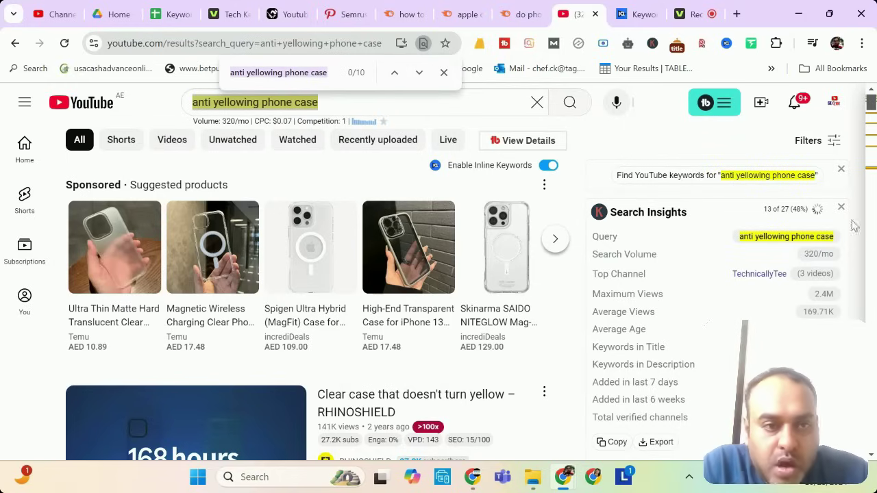
Step through the exact matches of "anti yellowing phone case" and examine the competing videos' titles, tags and view counts
{"action": "left_click", "coordinate": [419, 73]}
{"action": "scroll", "coordinate": [377, 237], "scroll_direction": "up", "scroll_amount": 3}
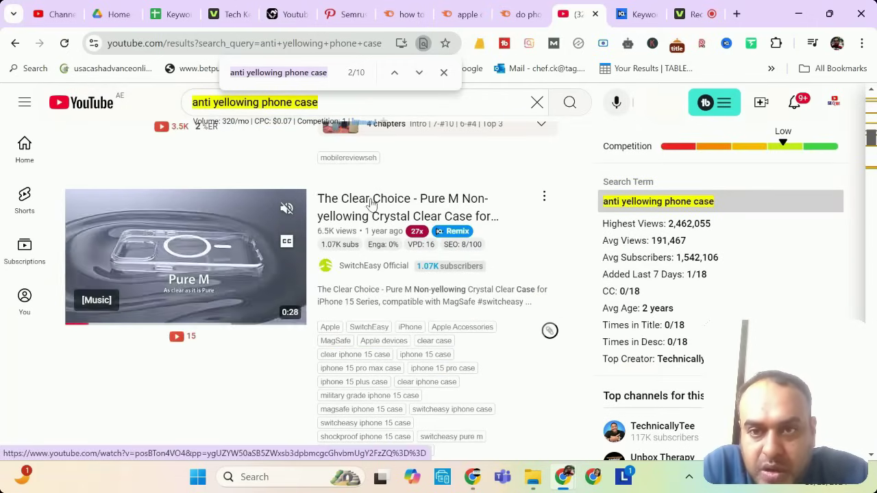
{"action": "scroll", "coordinate": [422, 219], "scroll_direction": "down", "scroll_amount": 3}
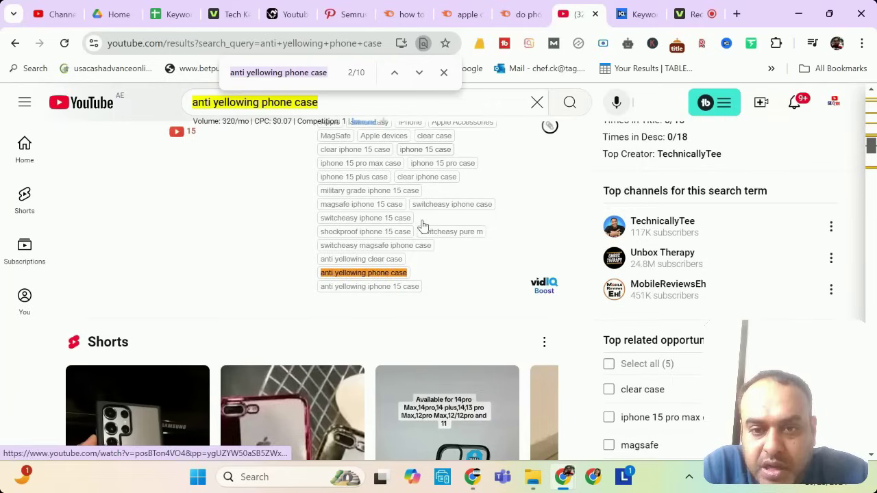
{"action": "left_click", "coordinate": [420, 73]}
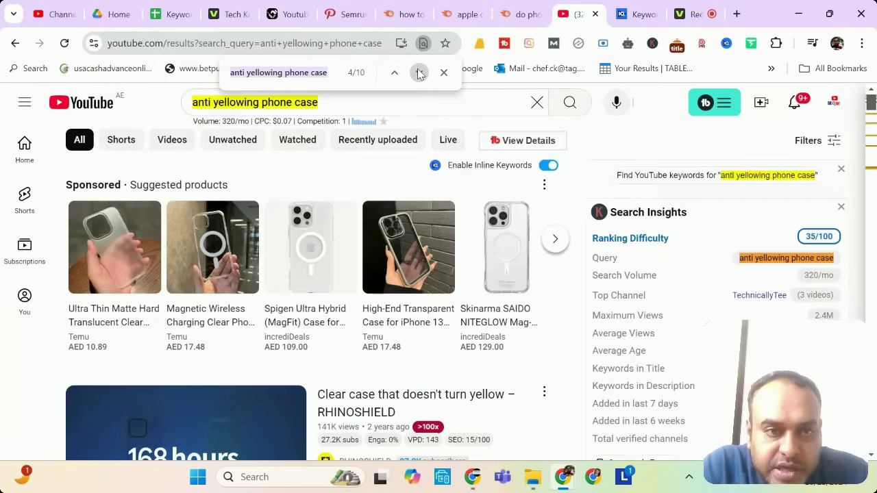
{"action": "left_click", "coordinate": [419, 72]}
{"action": "left_click", "coordinate": [419, 73]}
{"action": "left_click", "coordinate": [419, 73]}
{"action": "left_click", "coordinate": [419, 73]}
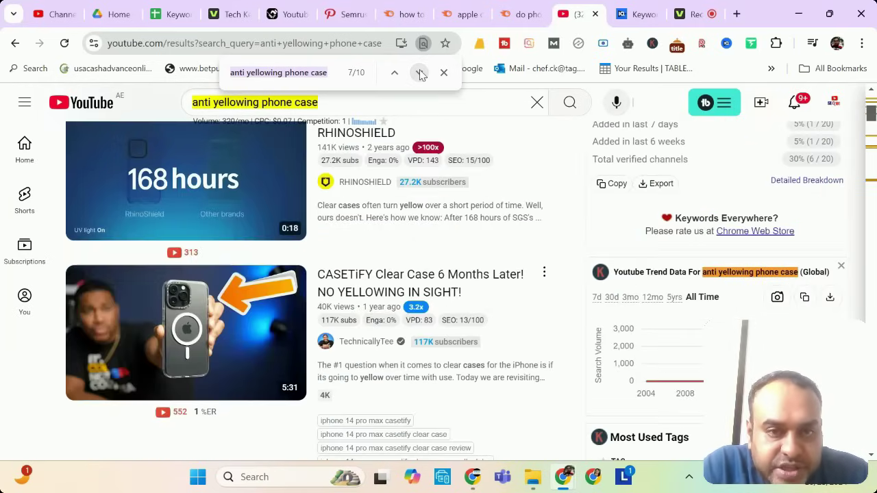
{"action": "left_click", "coordinate": [419, 73]}
{"action": "left_click", "coordinate": [419, 73]}
{"action": "left_click", "coordinate": [419, 73]}
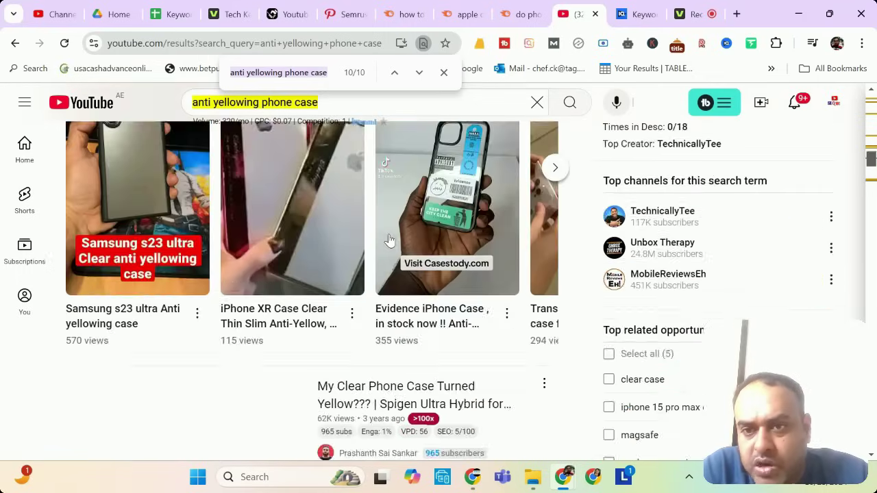
{"action": "scroll", "coordinate": [471, 214], "scroll_direction": "down", "scroll_amount": 15}
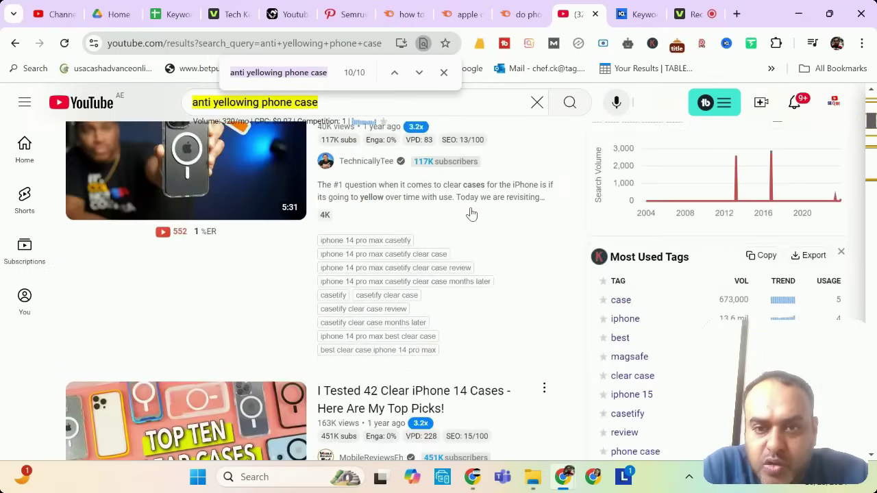
{"action": "scroll", "coordinate": [472, 214], "scroll_direction": "up", "scroll_amount": 4}
{"action": "scroll", "coordinate": [556, 185], "scroll_direction": "up", "scroll_amount": 3}
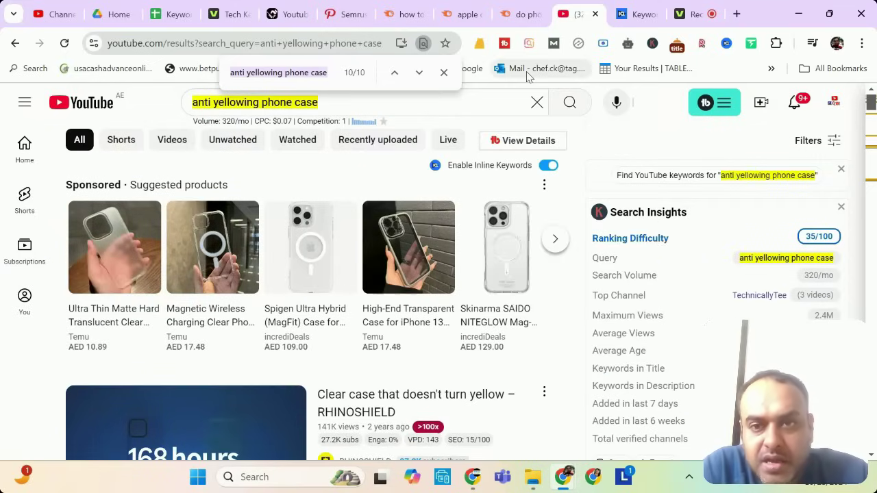
Switch to vidIQ and examine the search volume, competition and related keywords for "anti yellowing phone case"
{"action": "left_click", "coordinate": [637, 13]}
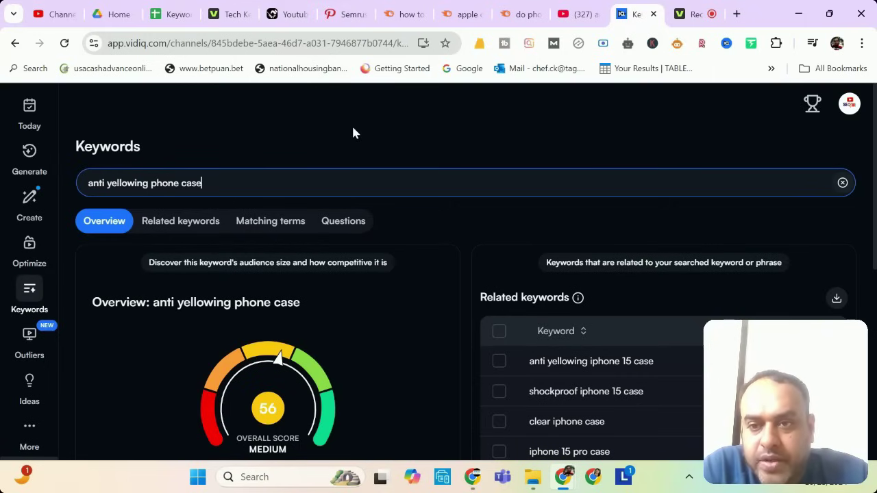
{"action": "scroll", "coordinate": [209, 319], "scroll_direction": "down", "scroll_amount": 3}
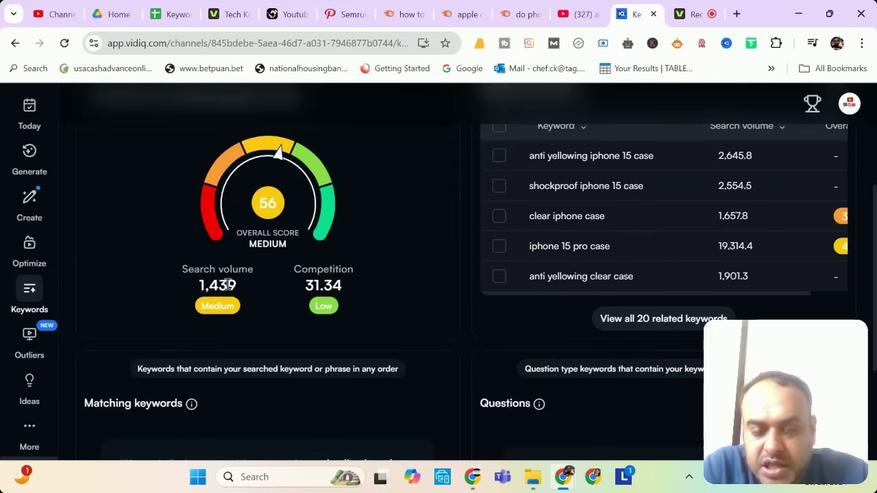
{"action": "scroll", "coordinate": [387, 213], "scroll_direction": "up", "scroll_amount": 3}
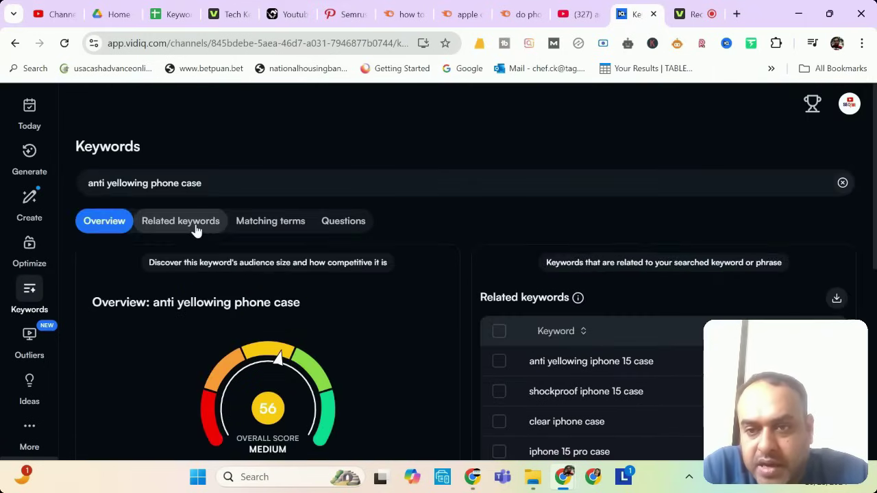
{"action": "left_click", "coordinate": [193, 225]}
{"action": "scroll", "coordinate": [141, 236], "scroll_direction": "down", "scroll_amount": 2}
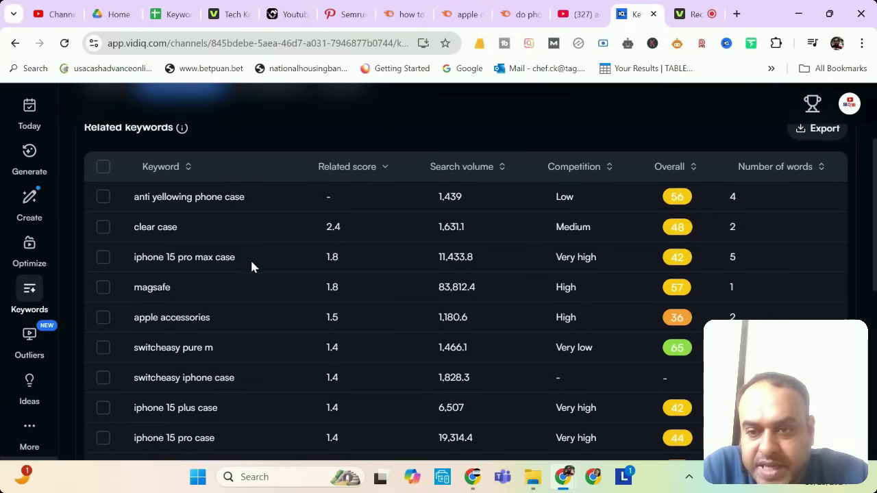
{"action": "scroll", "coordinate": [322, 246], "scroll_direction": "down", "scroll_amount": 1}
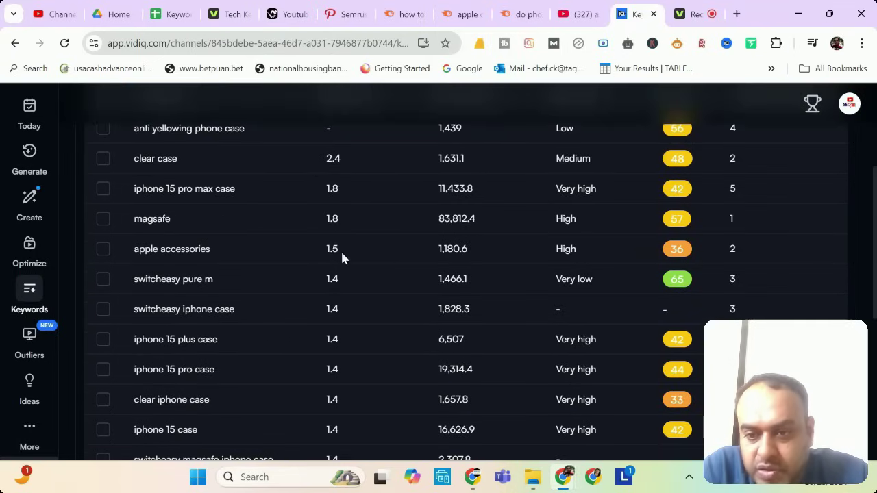
{"action": "scroll", "coordinate": [349, 233], "scroll_direction": "up", "scroll_amount": 3}
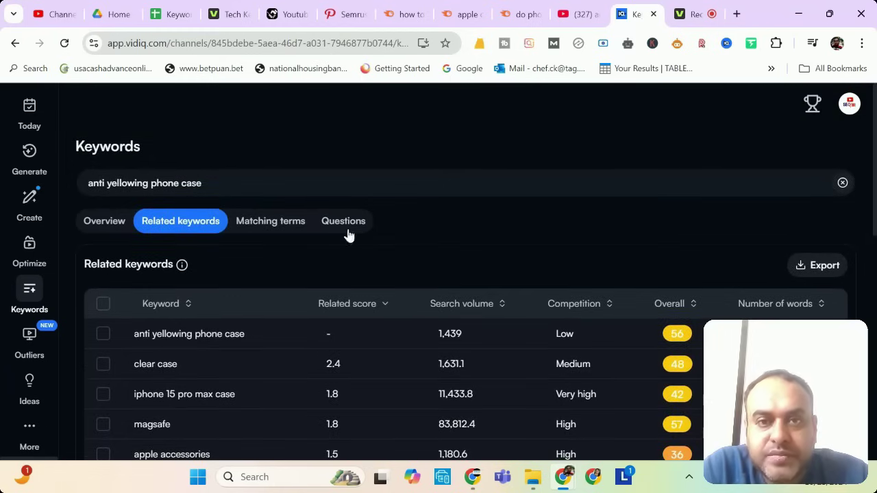
Close the Semrush page for the eye damage phrase and check the keyword overview for "apple clear case yellowing"
{"action": "left_click", "coordinate": [403, 13]}
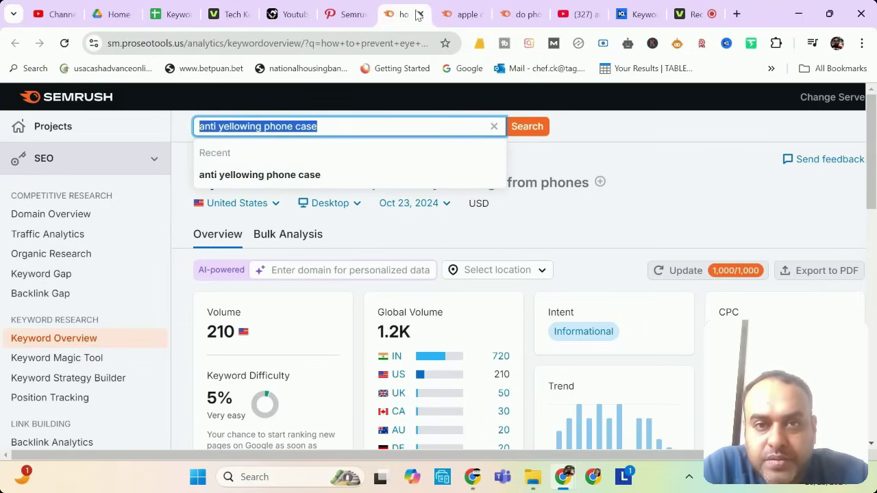
{"action": "left_click", "coordinate": [419, 14]}
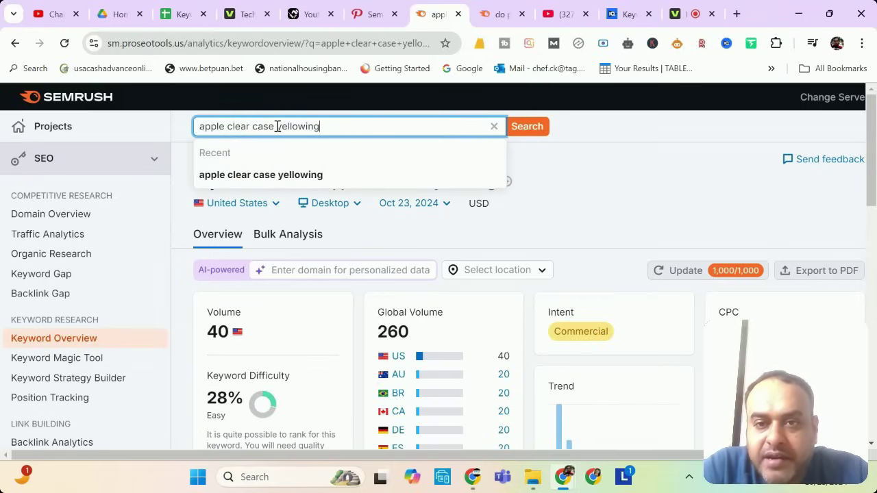
{"action": "scroll", "coordinate": [233, 195], "scroll_direction": "down", "scroll_amount": 2}
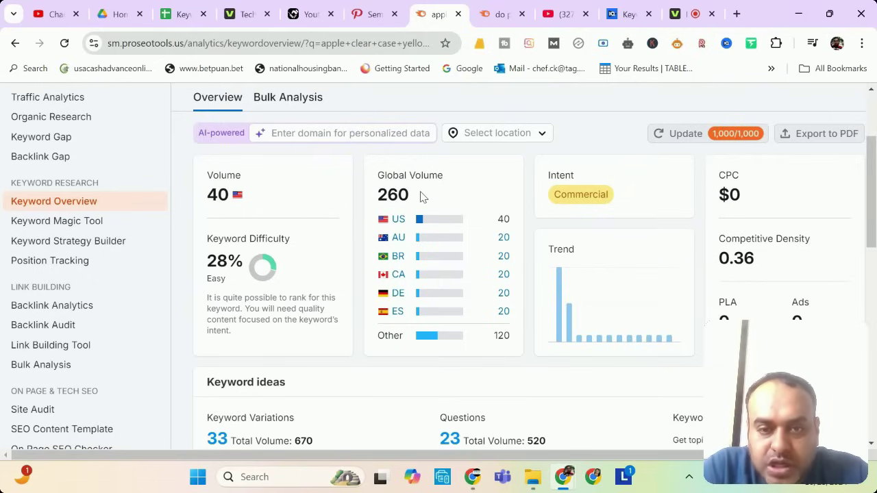
Switch to the YouTube results for "apple clear case yellowing" and find the exact phrase on the page
{"action": "left_click", "coordinate": [558, 14]}
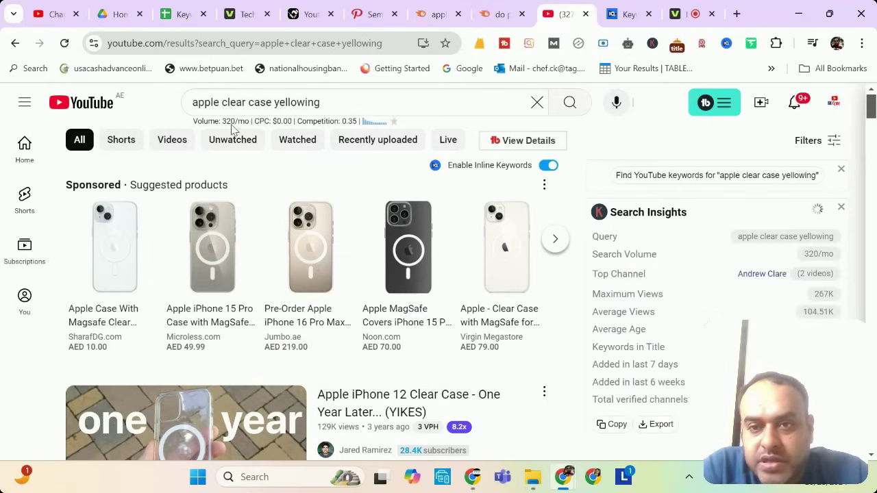
{"action": "left_click_drag", "start_coordinate": [356, 103], "coordinate": [177, 107]}
{"action": "right_click", "coordinate": [246, 103]}
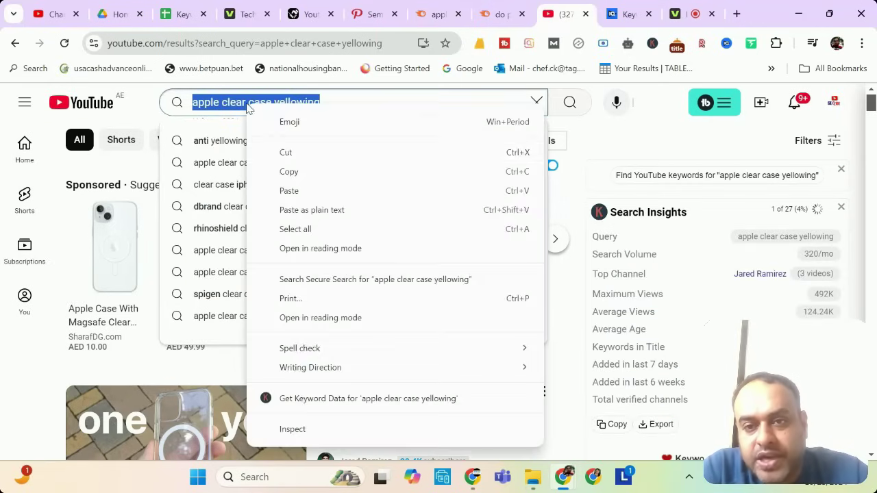
{"action": "left_click", "coordinate": [290, 171]}
{"action": "key", "text": "ctrl+f"}
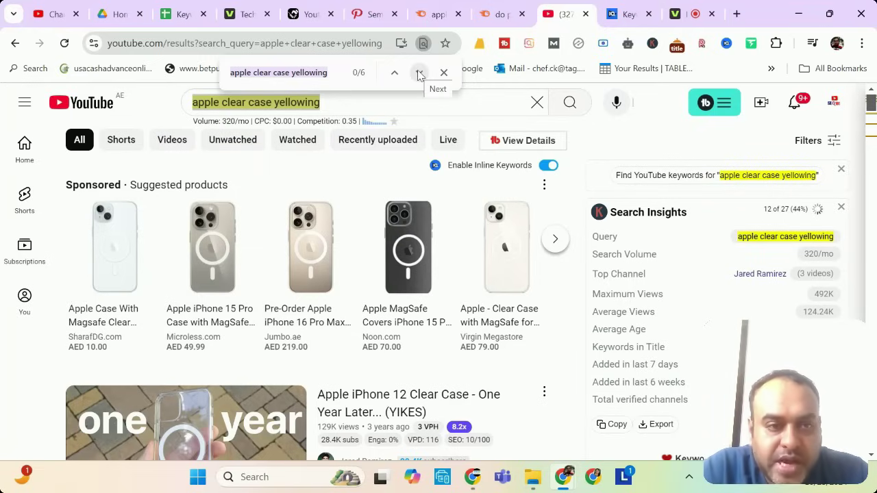
{"action": "left_click", "coordinate": [419, 72]}
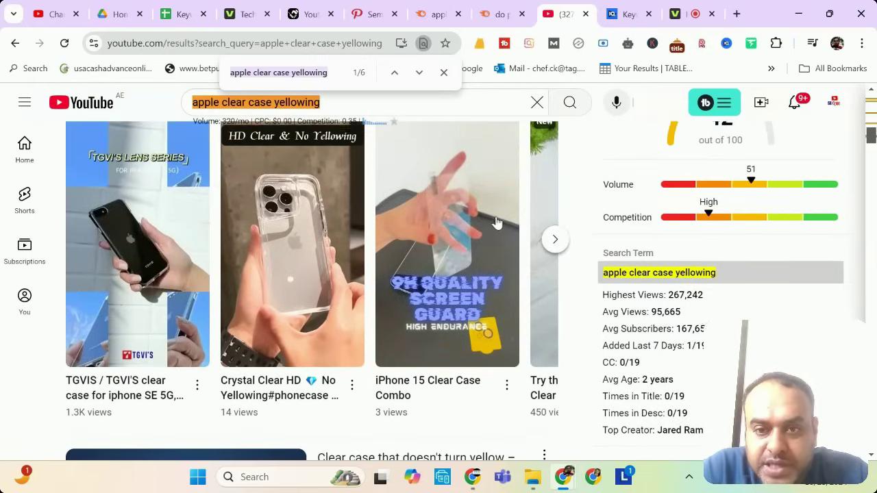
Examine the YouTube results for "apple clear case yellowing", comparing competing titles, view counts and channel sizes
{"action": "scroll", "coordinate": [497, 223], "scroll_direction": "down", "scroll_amount": 5}
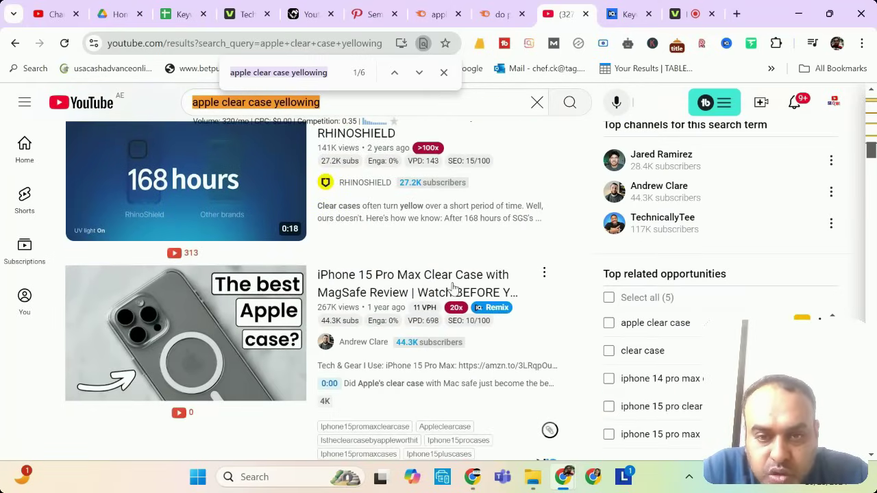
{"action": "scroll", "coordinate": [521, 190], "scroll_direction": "down", "scroll_amount": 3}
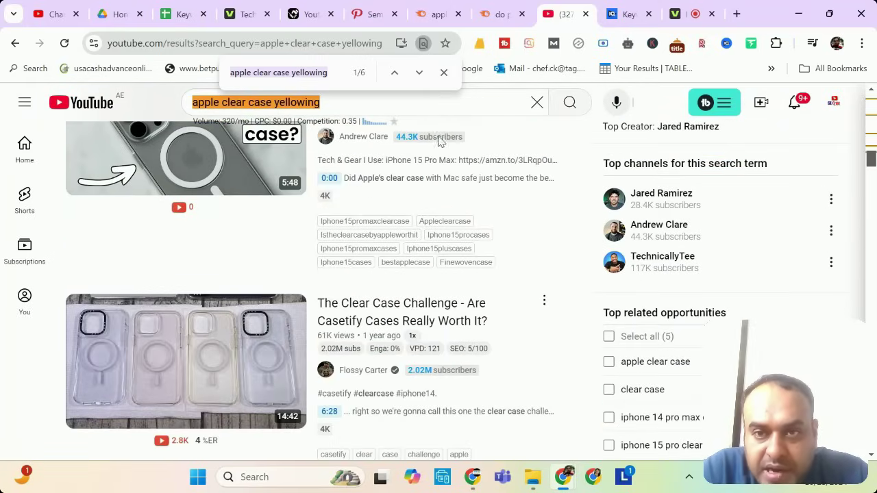
{"action": "scroll", "coordinate": [501, 256], "scroll_direction": "down", "scroll_amount": 6}
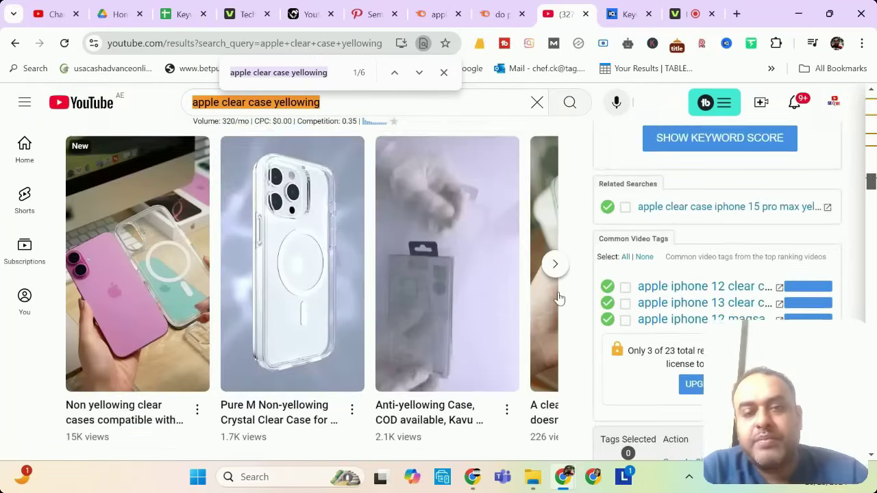
{"action": "scroll", "coordinate": [557, 293], "scroll_direction": "up", "scroll_amount": 6}
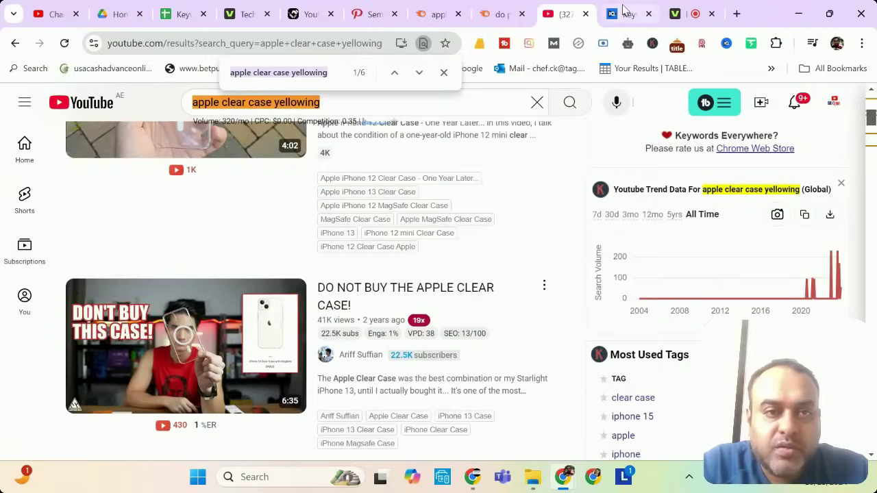
Switch to vidIQ and examine the search volume, competition and related keywords for "apple clear case yellowing"
{"action": "left_click", "coordinate": [625, 12]}
{"action": "scroll", "coordinate": [254, 192], "scroll_direction": "down", "scroll_amount": 4}
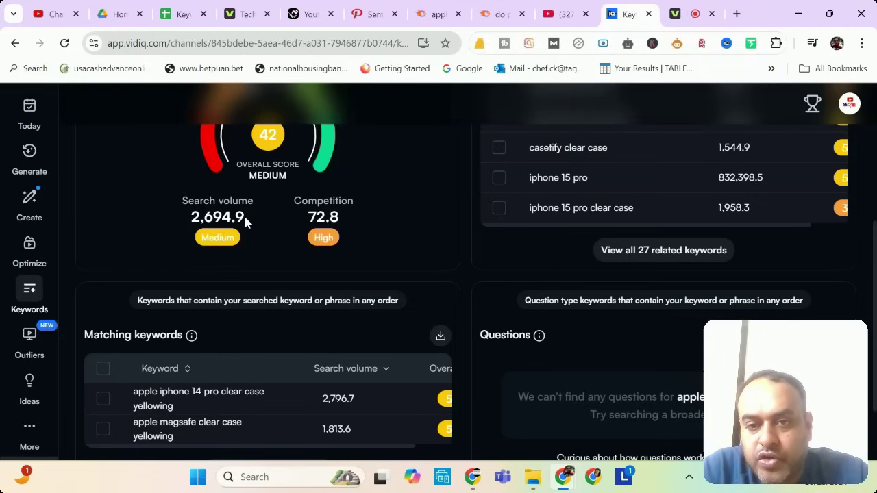
{"action": "scroll", "coordinate": [383, 235], "scroll_direction": "up", "scroll_amount": 3}
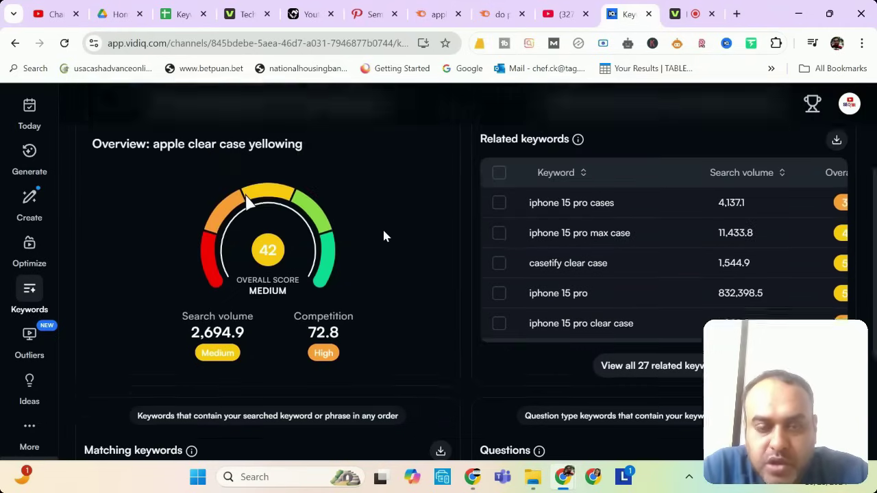
{"action": "scroll", "coordinate": [383, 236], "scroll_direction": "up", "scroll_amount": 1}
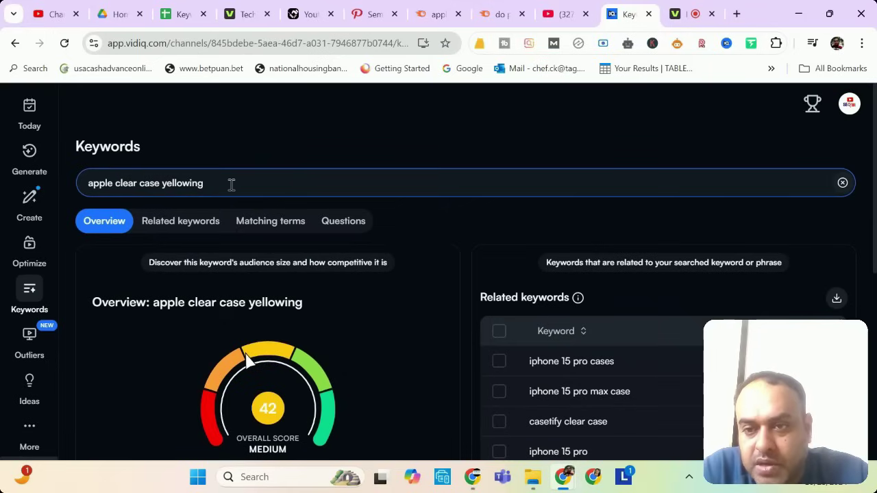
{"action": "left_click", "coordinate": [185, 220]}
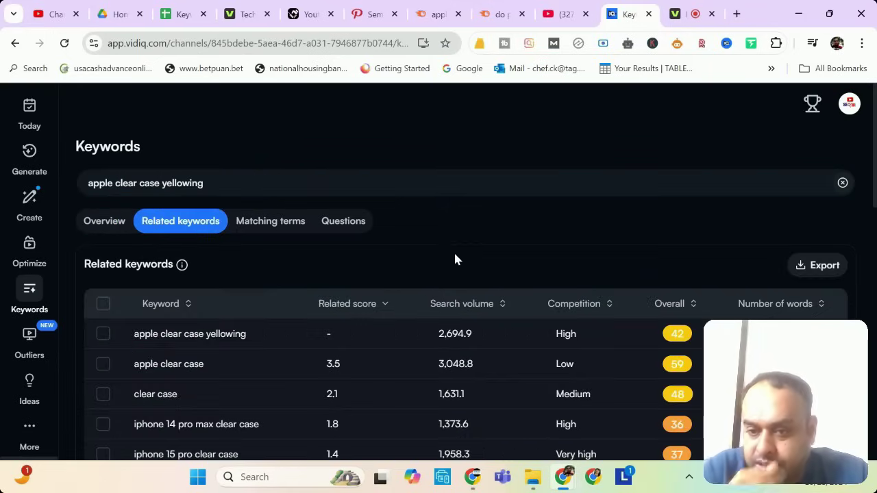
{"action": "scroll", "coordinate": [454, 259], "scroll_direction": "down", "scroll_amount": 2}
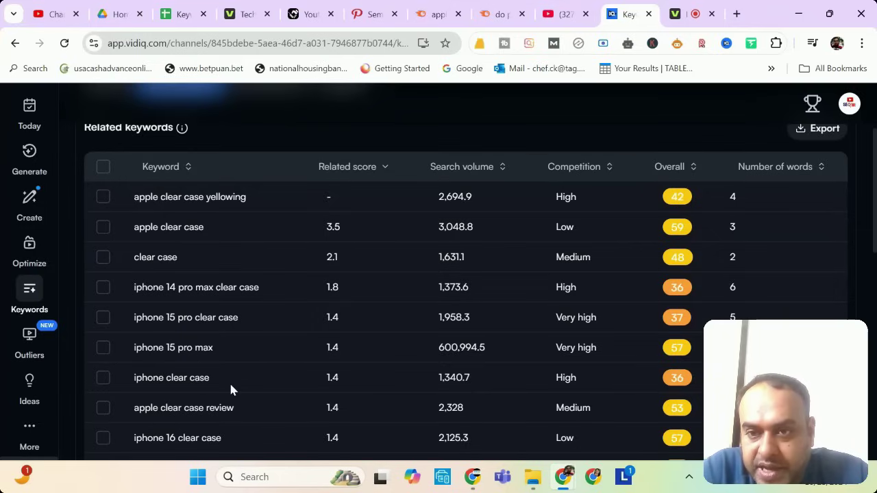
{"action": "scroll", "coordinate": [388, 301], "scroll_direction": "up", "scroll_amount": 2}
{"action": "scroll", "coordinate": [388, 294], "scroll_direction": "down", "scroll_amount": 1}
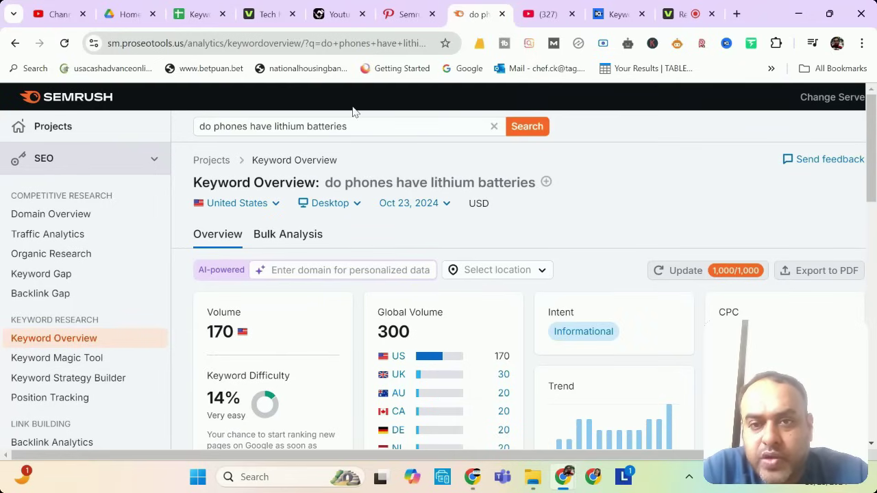
Examine the Semrush search volume, keyword difficulty and per-country volumes for "do phones have lithium batteries"
{"action": "left_click", "coordinate": [294, 126]}
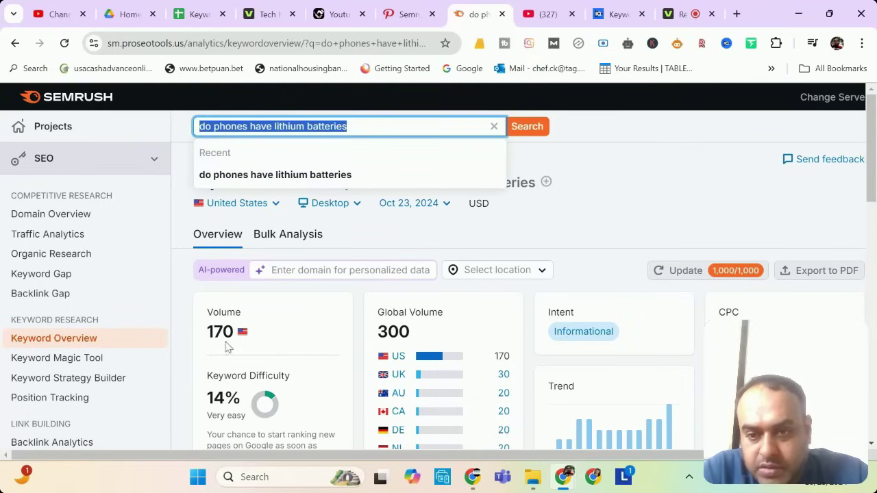
{"action": "scroll", "coordinate": [470, 322], "scroll_direction": "down", "scroll_amount": 1}
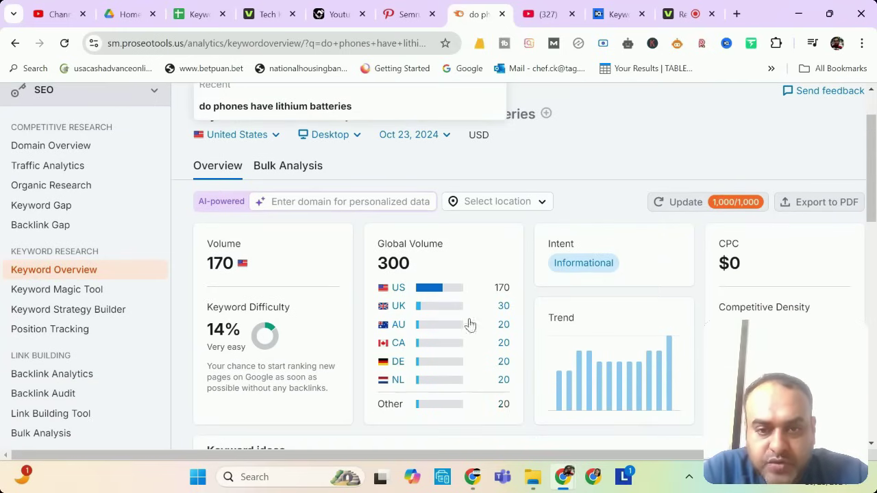
{"action": "mouse_move", "coordinate": [424, 287]}
Switch to the YouTube results for "do phones have lithium batteries" and search the page for the exact phrase
{"action": "key", "text": "ctrl+Tab"}
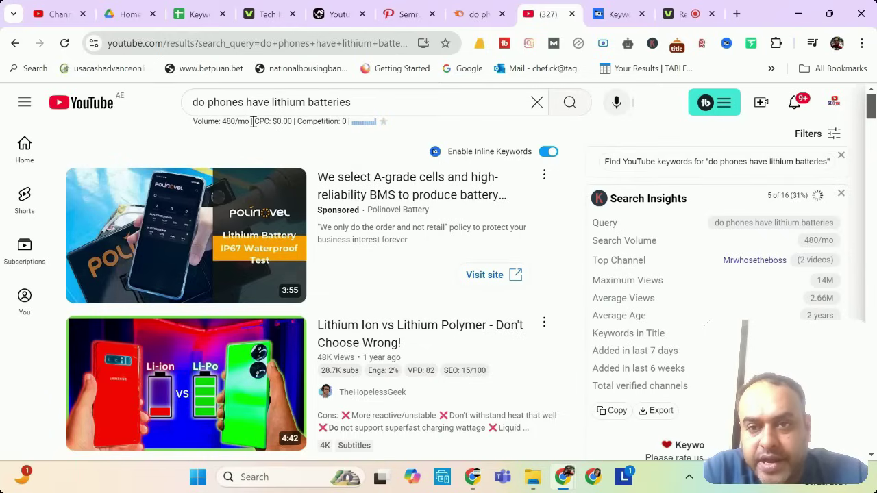
{"action": "left_click_drag", "start_coordinate": [346, 102], "coordinate": [152, 106]}
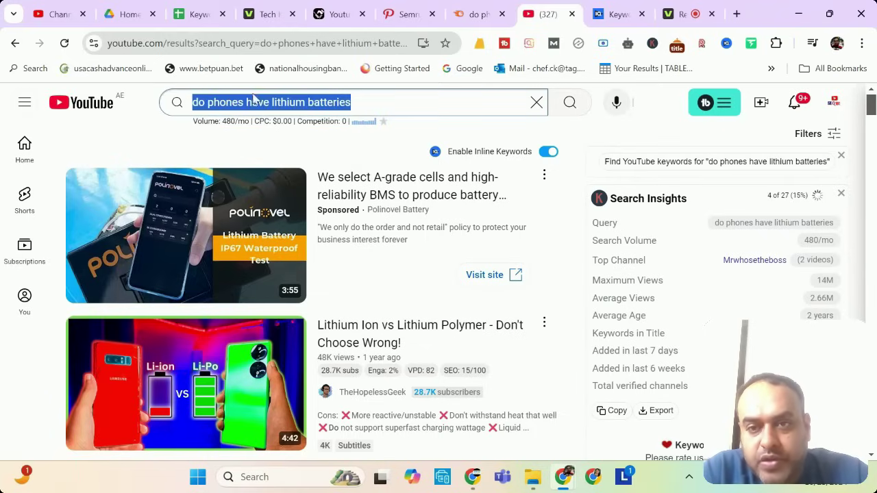
{"action": "right_click", "coordinate": [271, 96]}
{"action": "left_click", "coordinate": [303, 162]}
{"action": "key", "text": "ctrl+f"}
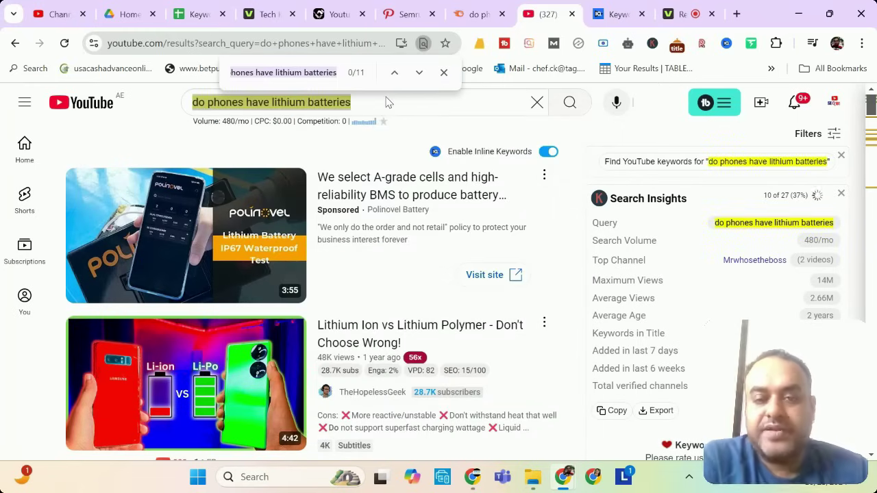
Go through the page matches for "do phones have lithium batteries" to check which video titles use the exact phrase
{"action": "left_click", "coordinate": [419, 72]}
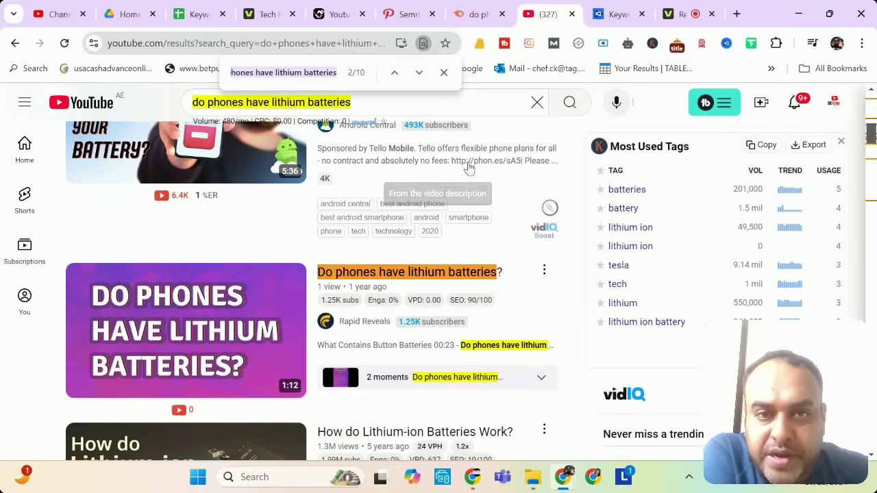
{"action": "left_click", "coordinate": [419, 72]}
{"action": "left_click", "coordinate": [419, 72]}
{"action": "left_click", "coordinate": [420, 72]}
{"action": "left_click", "coordinate": [419, 72]}
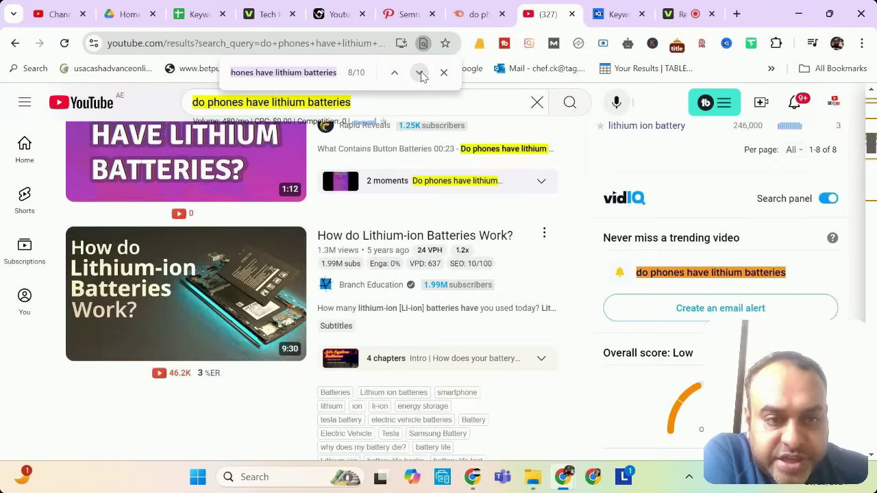
{"action": "left_click", "coordinate": [419, 72]}
{"action": "left_click", "coordinate": [419, 71]}
{"action": "left_click", "coordinate": [419, 72]}
{"action": "left_click", "coordinate": [419, 72]}
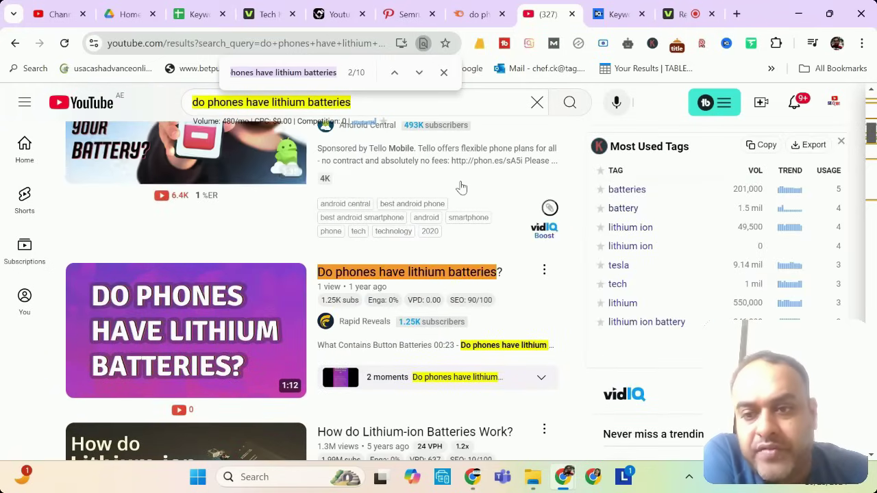
Review the top-ranking YouTube videos for the lithium batteries phrase, comparing their titles, view counts and subscriber numbers
{"action": "scroll", "coordinate": [460, 241], "scroll_direction": "up", "scroll_amount": 7}
{"action": "scroll", "coordinate": [459, 241], "scroll_direction": "up", "scroll_amount": 1}
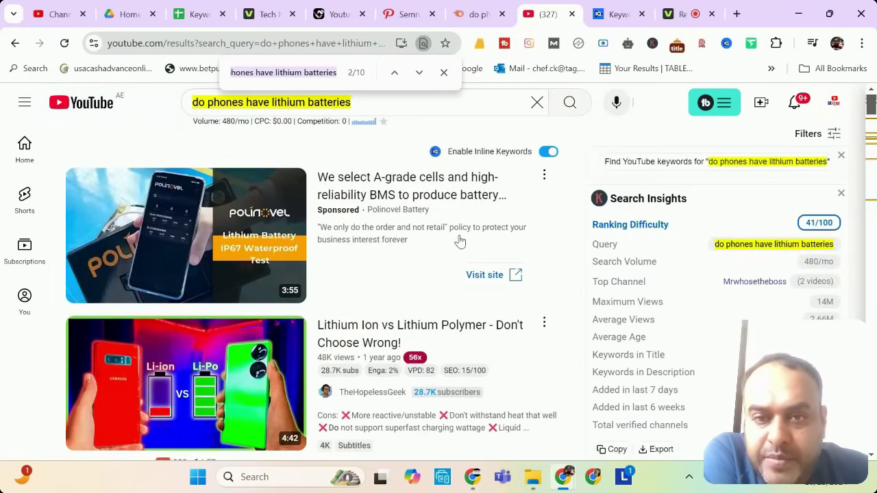
{"action": "scroll", "coordinate": [459, 241], "scroll_direction": "down", "scroll_amount": 5}
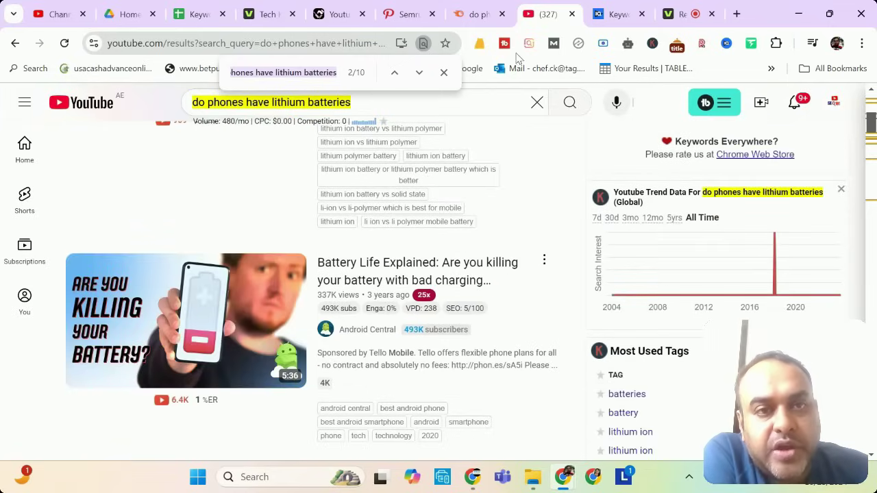
Switch to vidIQ and examine the overall score, search volume, competition and related keywords for "do phones have lithium batteries"
{"action": "left_click", "coordinate": [608, 14]}
{"action": "scroll", "coordinate": [301, 236], "scroll_direction": "down", "scroll_amount": 2}
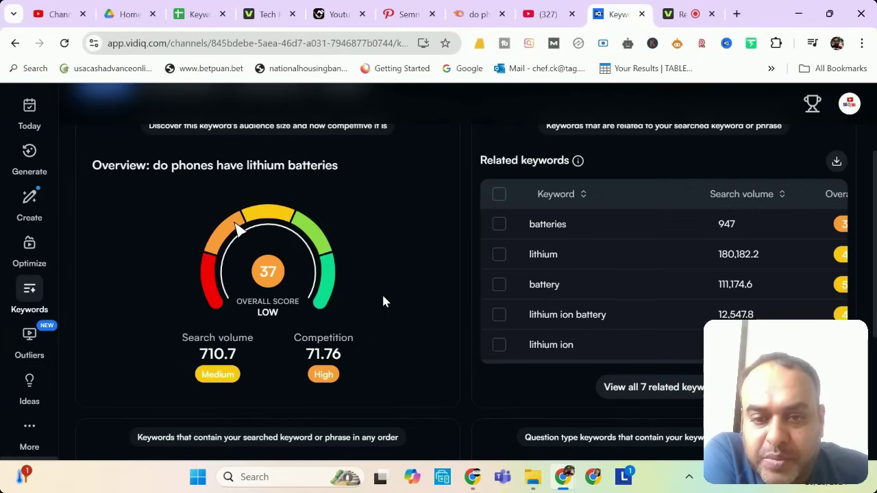
{"action": "scroll", "coordinate": [424, 335], "scroll_direction": "up", "scroll_amount": 2}
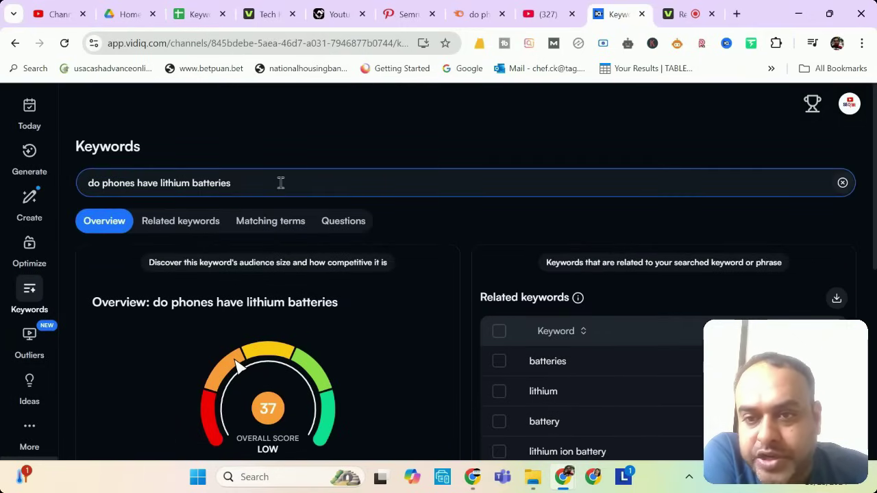
{"action": "left_click", "coordinate": [181, 223]}
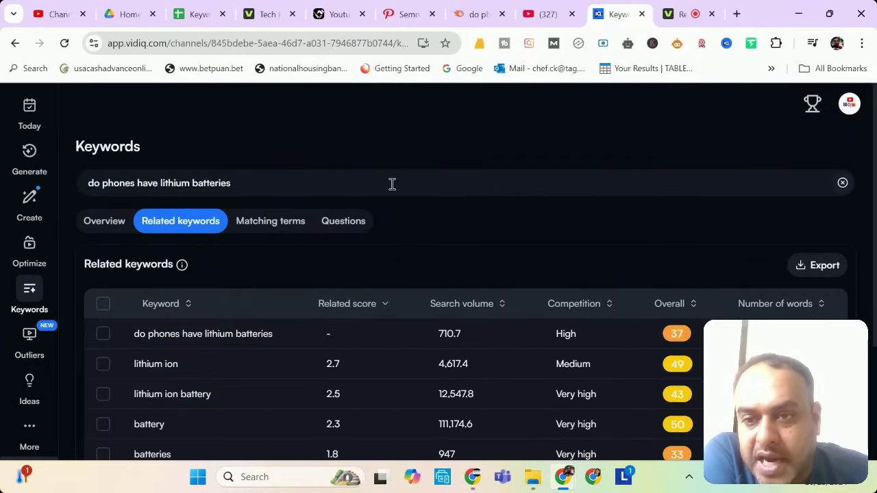
{"action": "scroll", "coordinate": [401, 216], "scroll_direction": "down", "scroll_amount": 2}
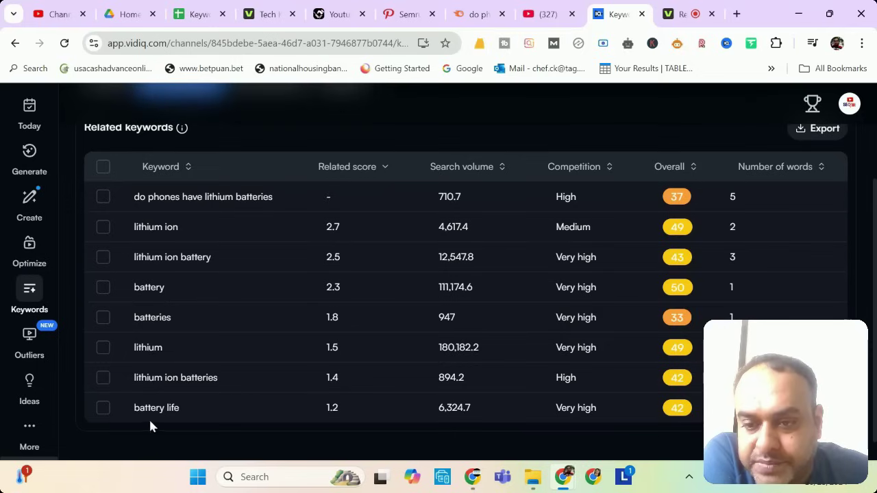
{"action": "scroll", "coordinate": [379, 328], "scroll_direction": "up", "scroll_amount": 2}
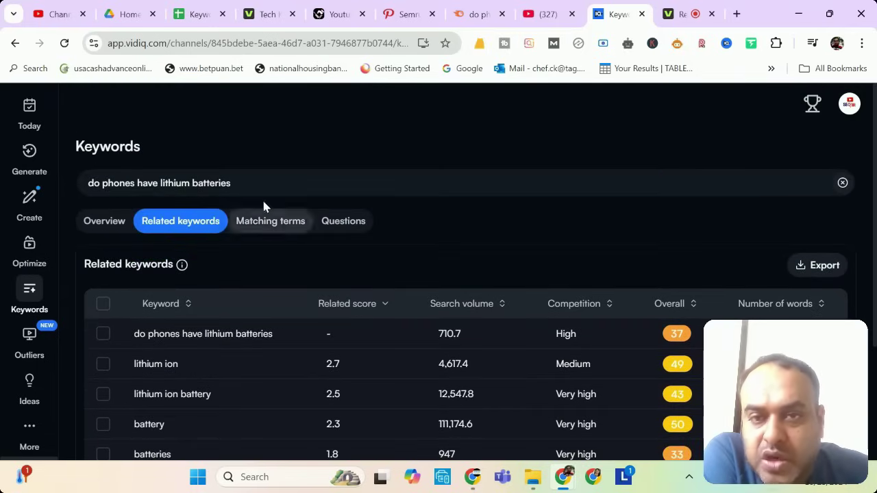